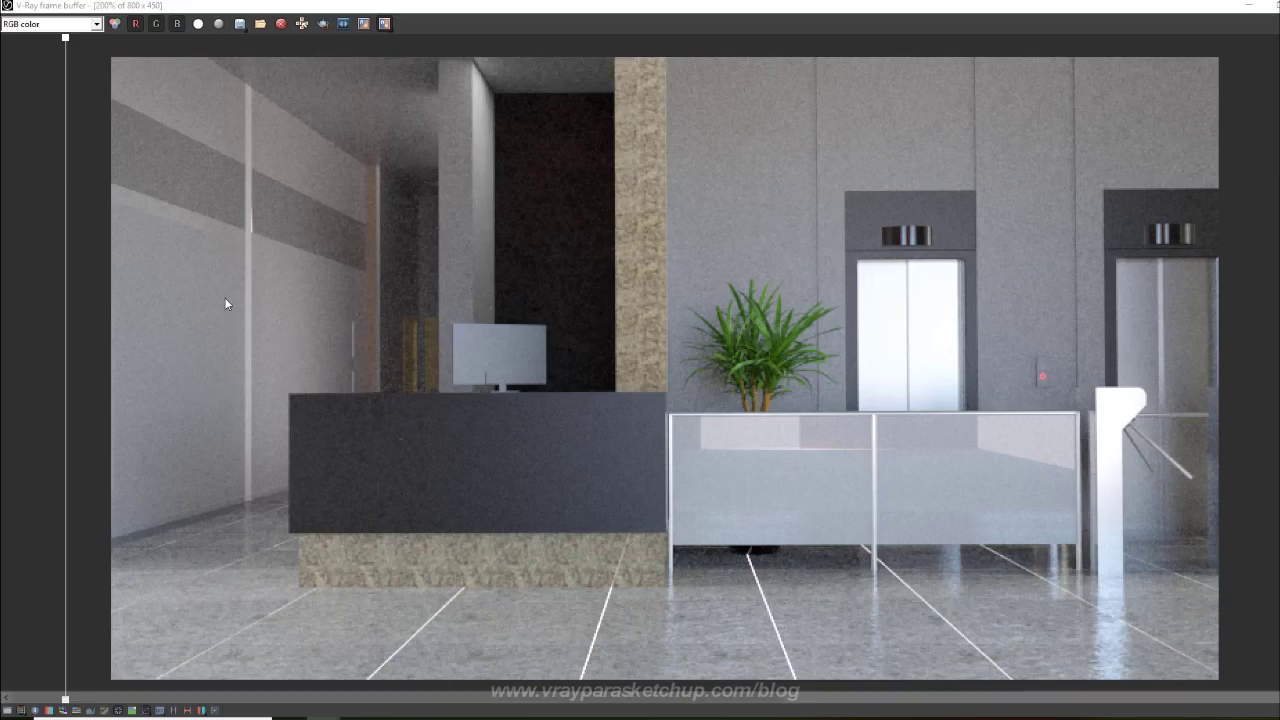
- Zoom the frame buffer to 400% and sweep the compare line across the reception desk
{"action": "scroll", "coordinate": [224, 299], "scroll_direction": "up", "scroll_amount": 1}
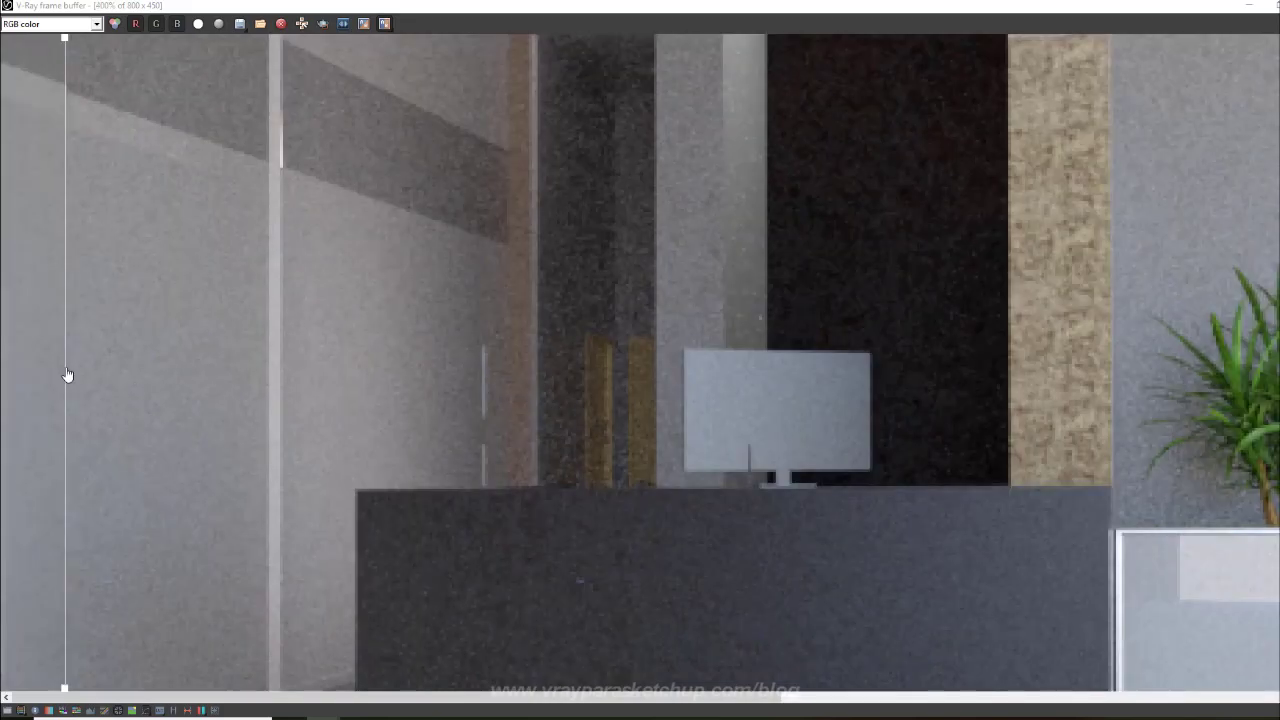
{"action": "mouse_move", "coordinate": [67, 376]}
{"action": "left_mouse_down"}
{"action": "mouse_move", "coordinate": [564, 411]}
{"action": "mouse_move", "coordinate": [846, 409]}
{"action": "left_mouse_up"}
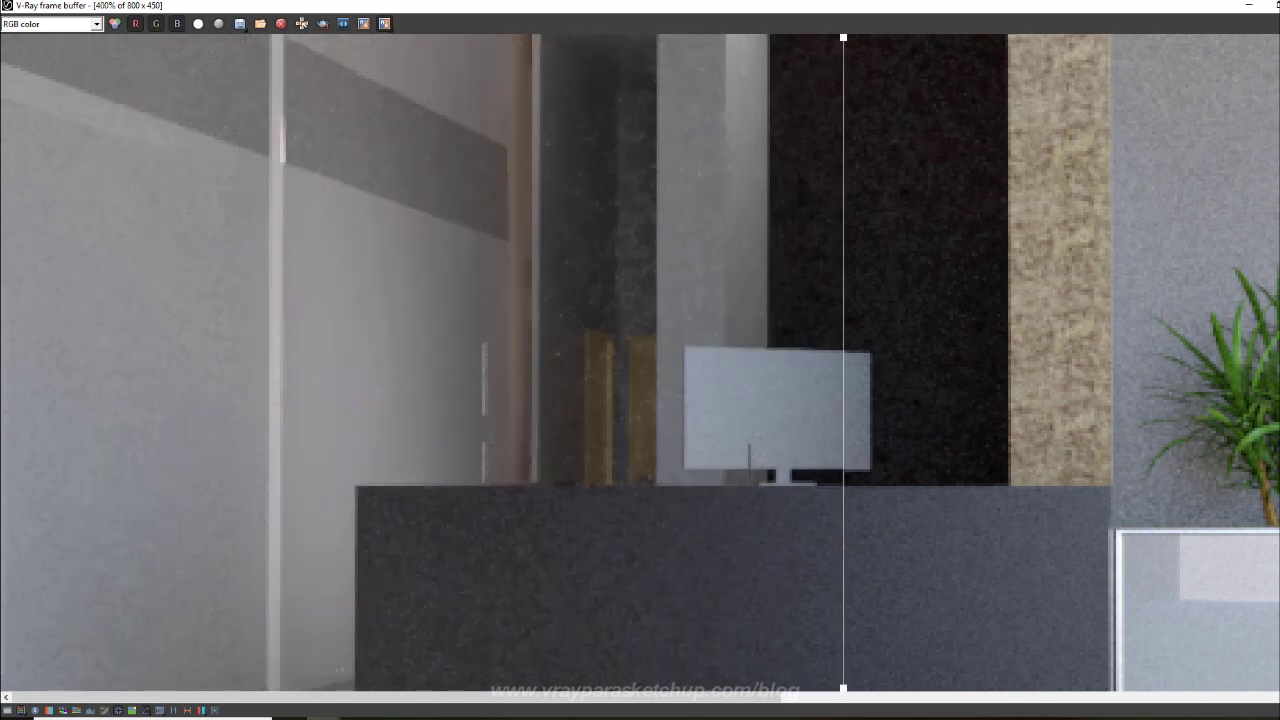
{"action": "middle_click_drag", "start_coordinate": [846, 409], "coordinate": [846, 114]}
{"action": "left_click_drag", "start_coordinate": [838, 567], "coordinate": [5, 563]}
{"action": "left_click_drag", "start_coordinate": [568, 565], "coordinate": [1104, 563]}
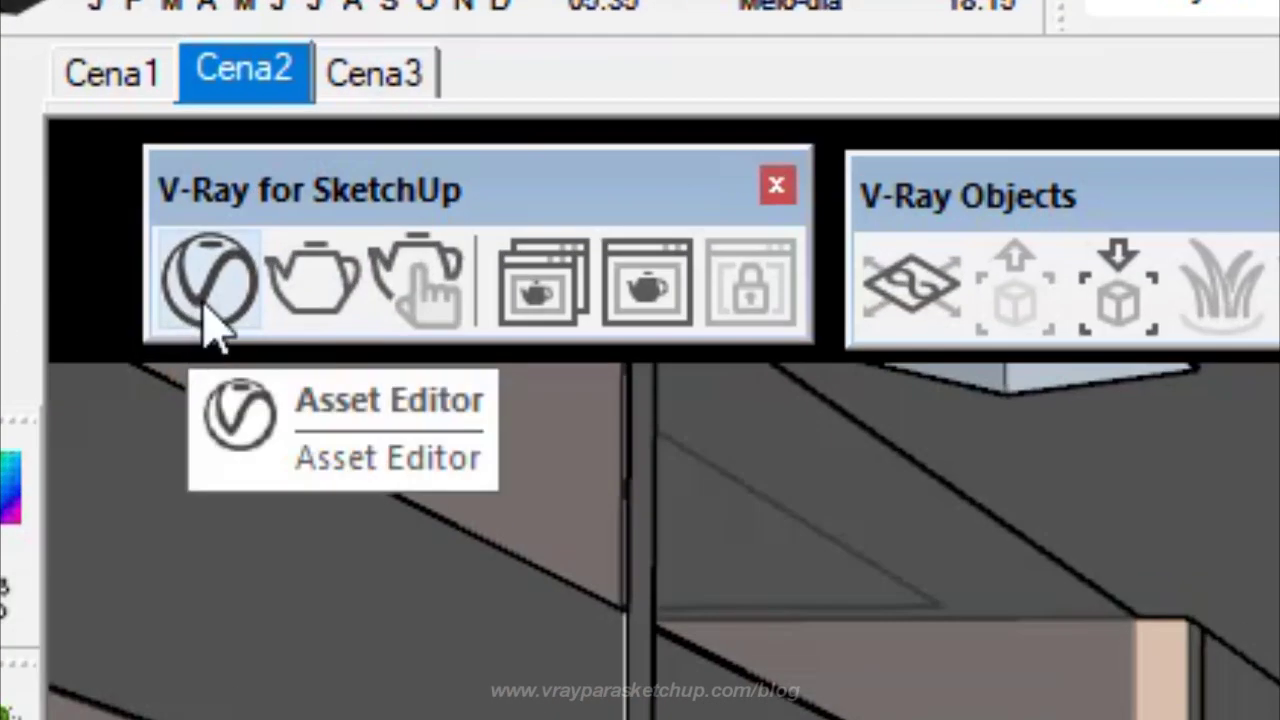
- Open the Asset Editor's render Settings and look through the expanded Camera options
{"action": "left_click", "coordinate": [210, 300]}
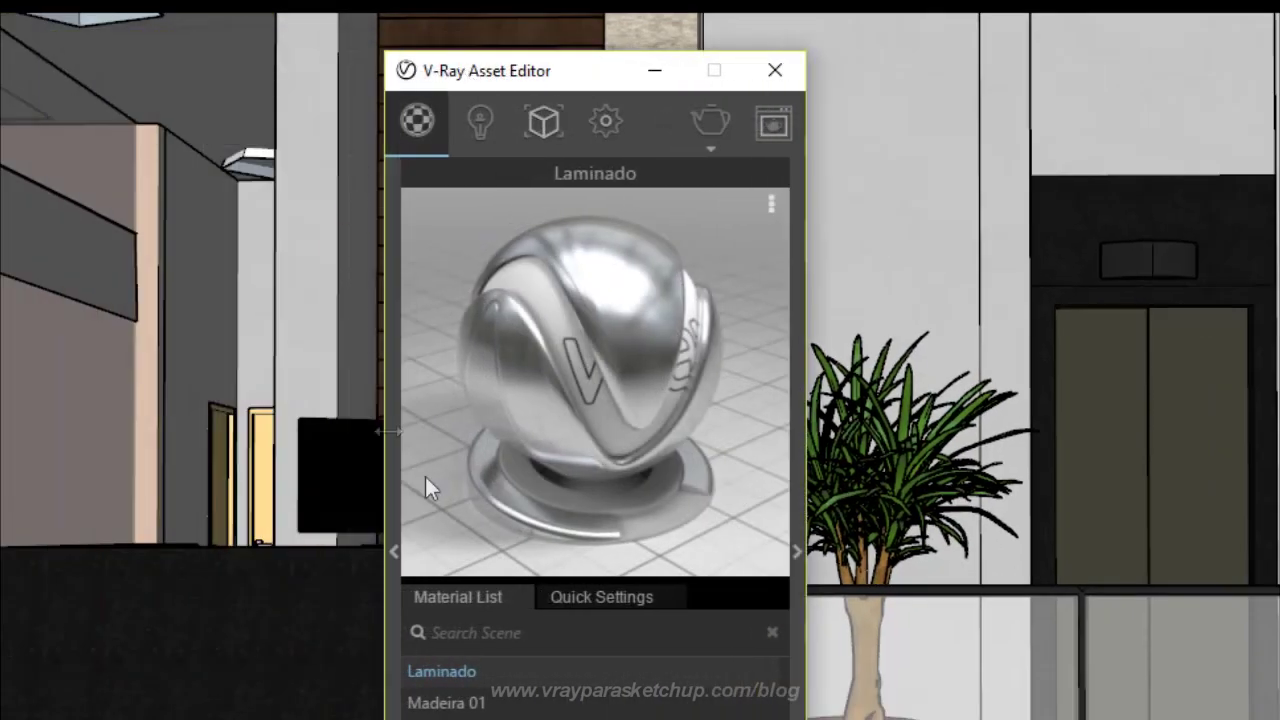
{"action": "left_click", "coordinate": [606, 122]}
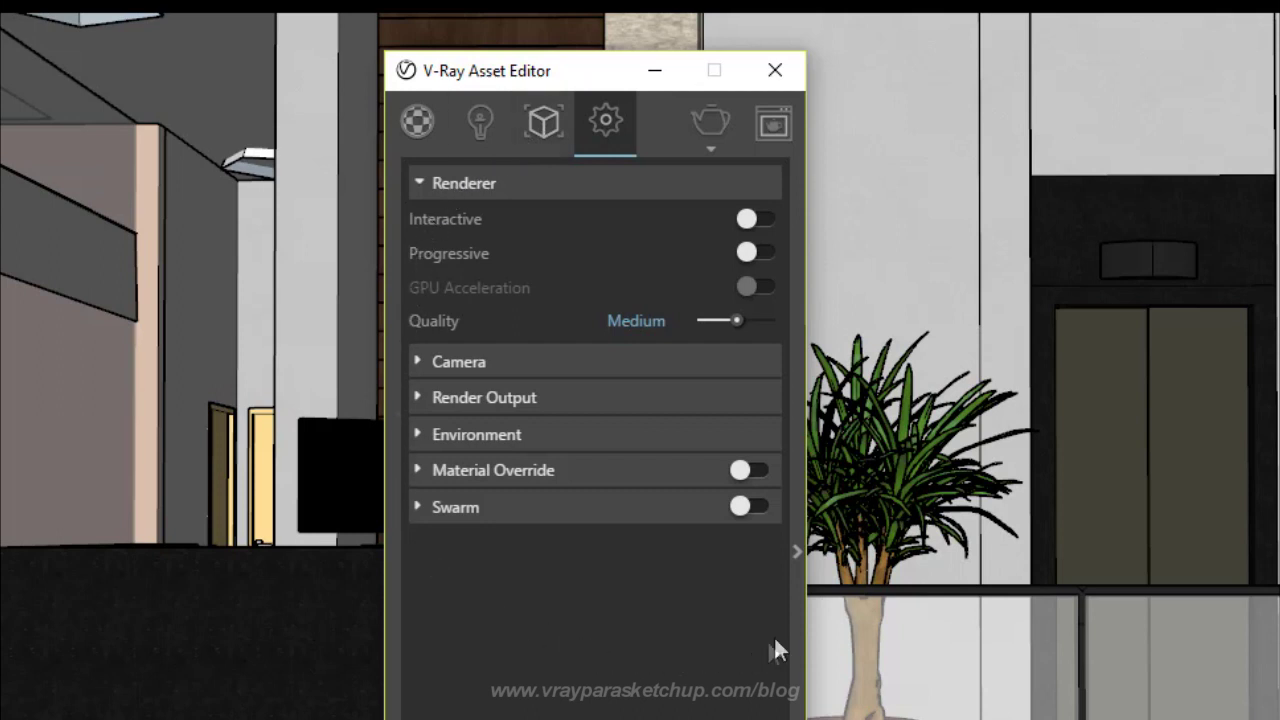
{"action": "left_click", "coordinate": [588, 366]}
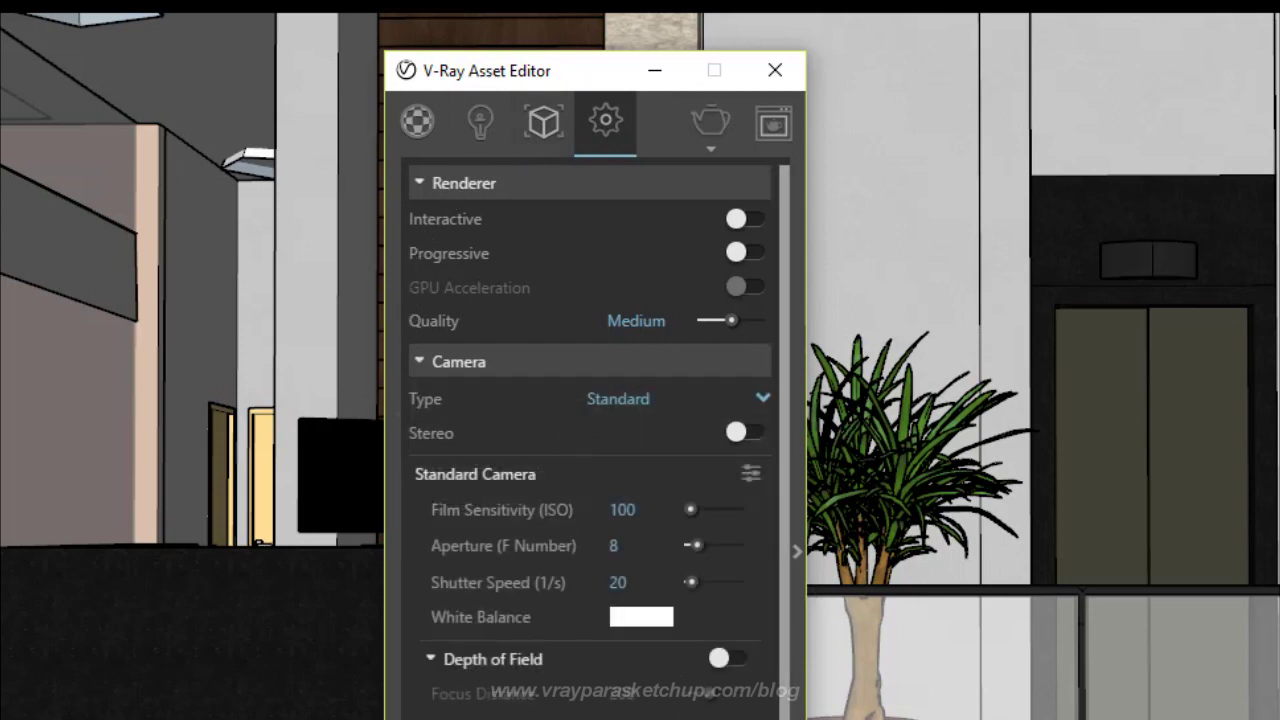
{"action": "scroll", "coordinate": [590, 440], "scroll_direction": "down", "scroll_amount": 3}
{"action": "scroll", "coordinate": [590, 440], "scroll_direction": "down", "scroll_amount": 1}
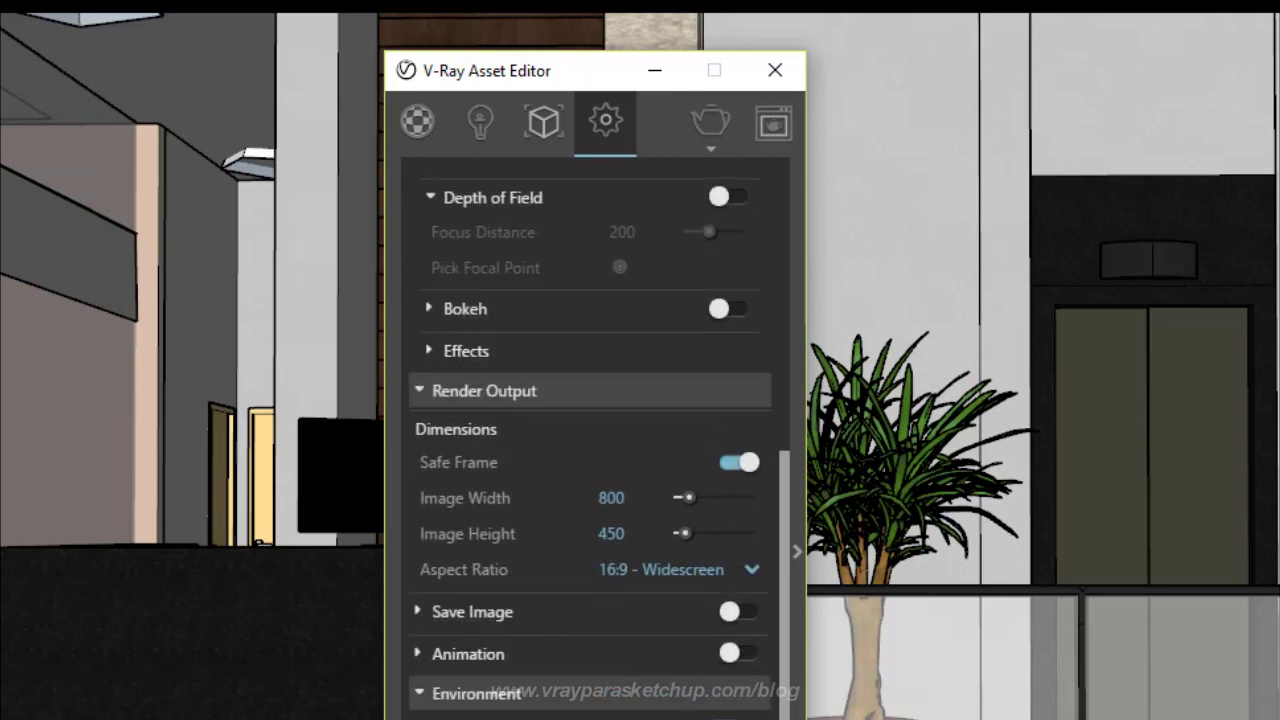
{"action": "scroll", "coordinate": [590, 440], "scroll_direction": "down", "scroll_amount": 1}
{"action": "scroll", "coordinate": [590, 440], "scroll_direction": "down", "scroll_amount": 1}
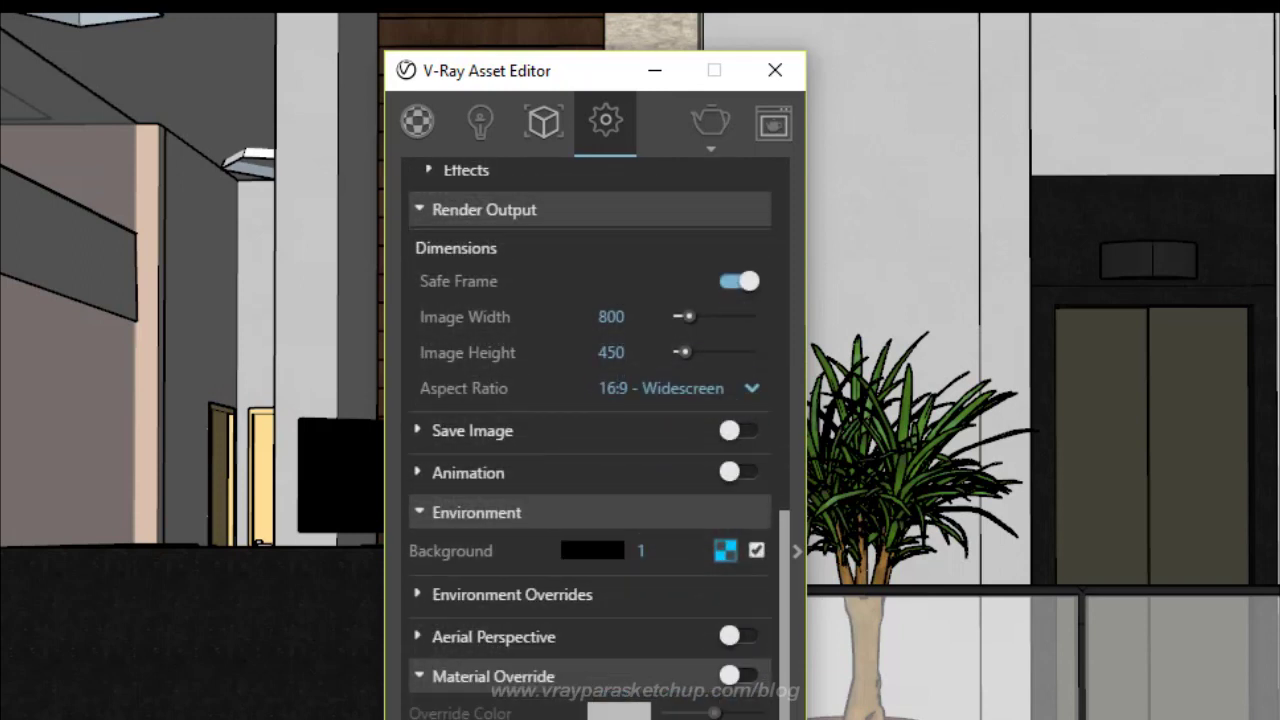
{"action": "scroll", "coordinate": [590, 440], "scroll_direction": "up", "scroll_amount": 4}
{"action": "scroll", "coordinate": [590, 440], "scroll_direction": "up", "scroll_amount": 2}
- Collapse Camera, then check the Render Output, Environment and Material Override sections
{"action": "left_click", "coordinate": [520, 362]}
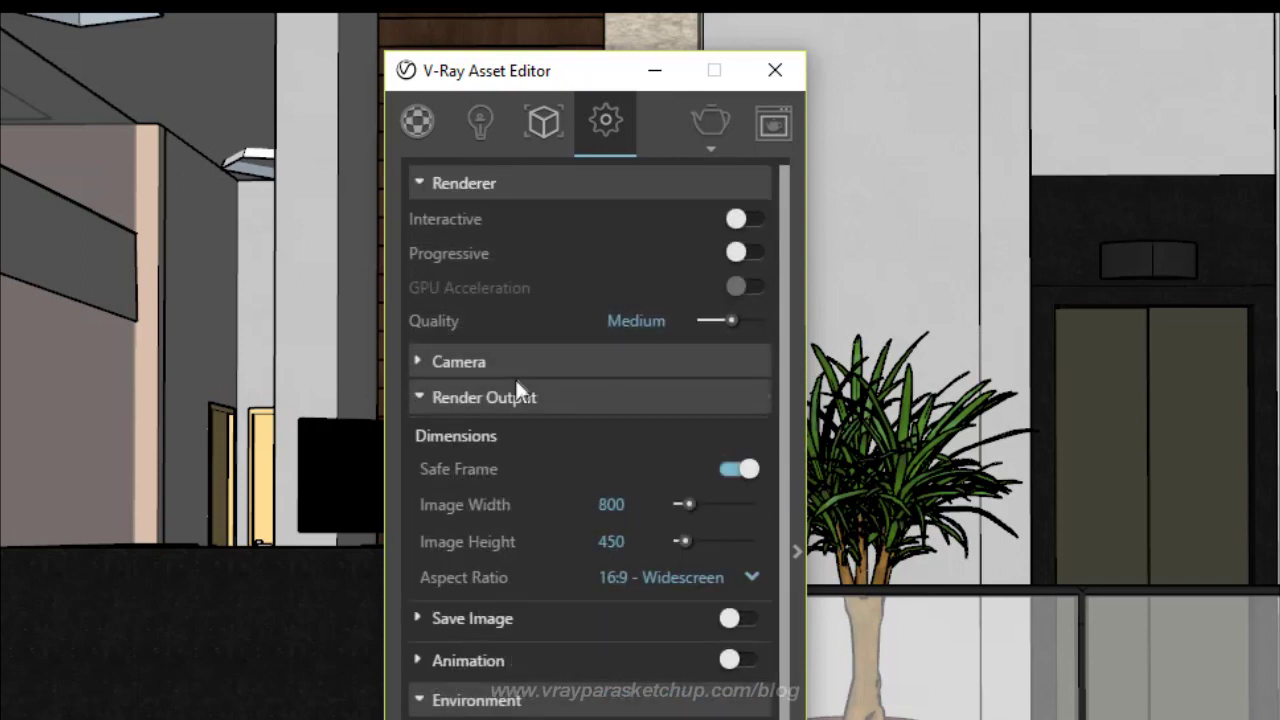
{"action": "left_click", "coordinate": [515, 396]}
{"action": "left_click", "coordinate": [516, 434]}
{"action": "left_click", "coordinate": [514, 472]}
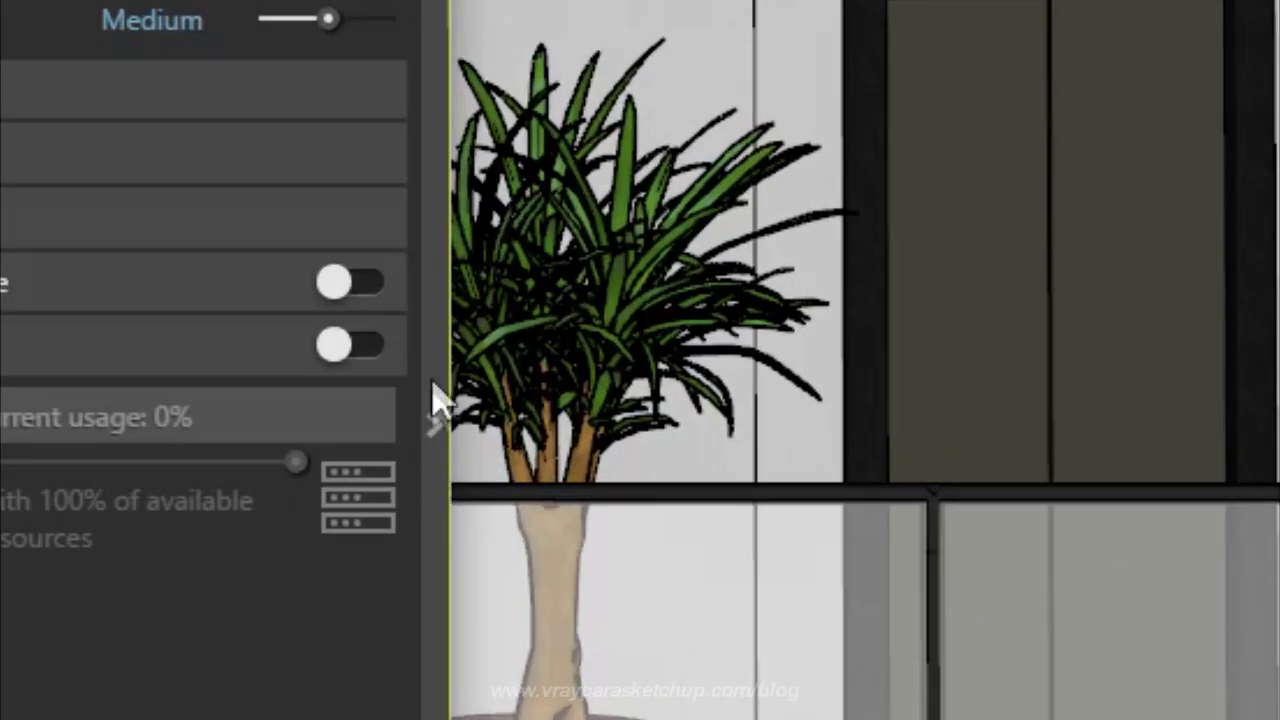
- Show the advanced render settings and open the Render Elements section
{"action": "left_click", "coordinate": [434, 424]}
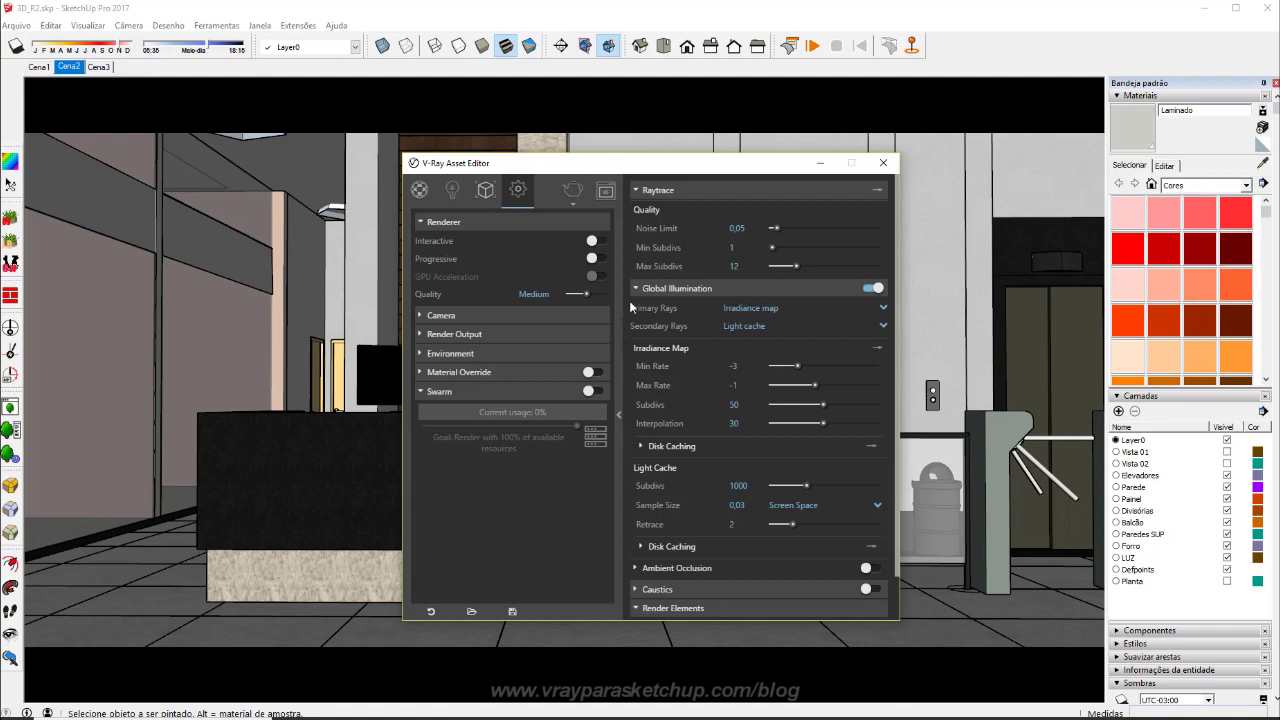
{"action": "left_click", "coordinate": [634, 289]}
{"action": "left_click", "coordinate": [645, 330]}
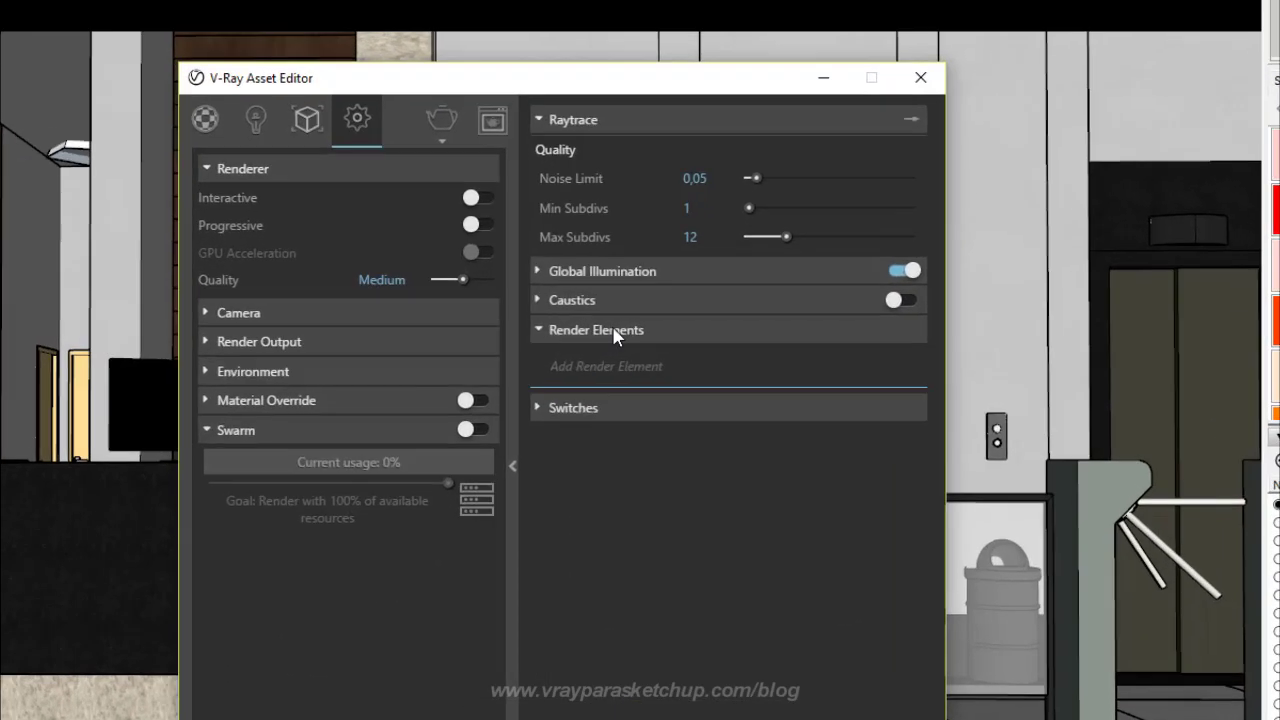
- Add a Denoiser render element and toggle it off and back on
{"action": "left_click", "coordinate": [256, 413]}
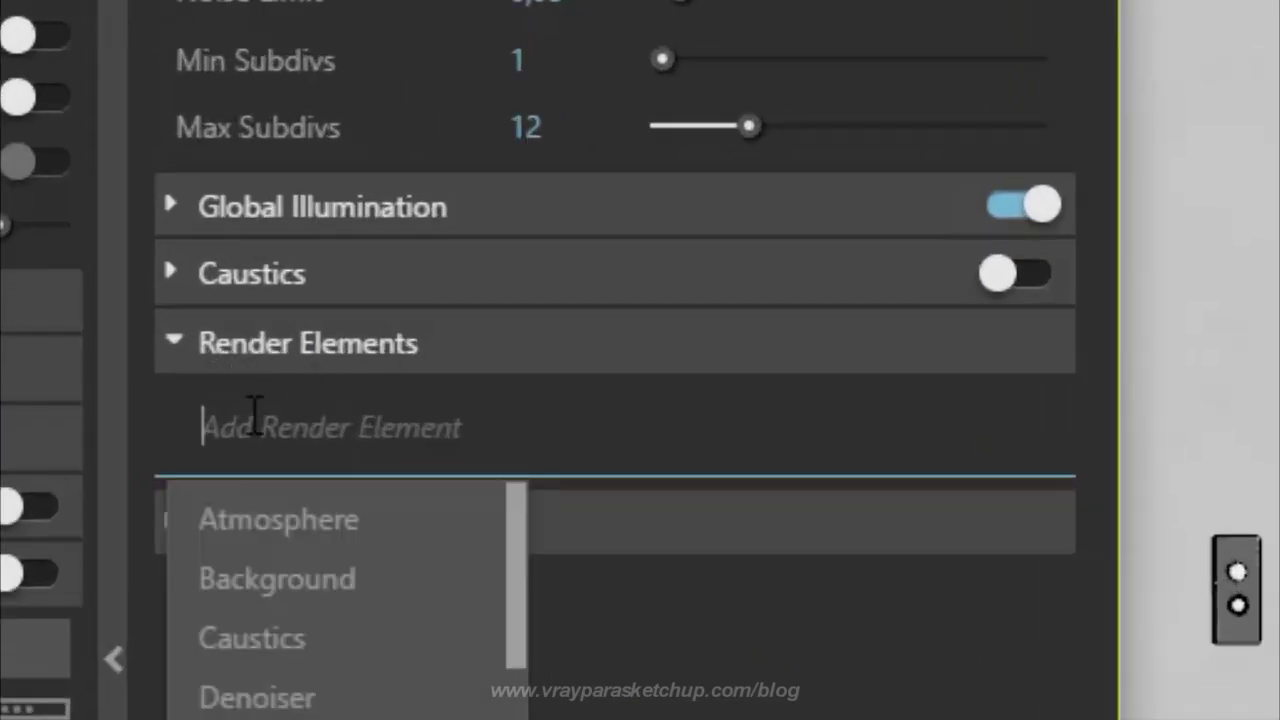
{"action": "type", "text": "D"}
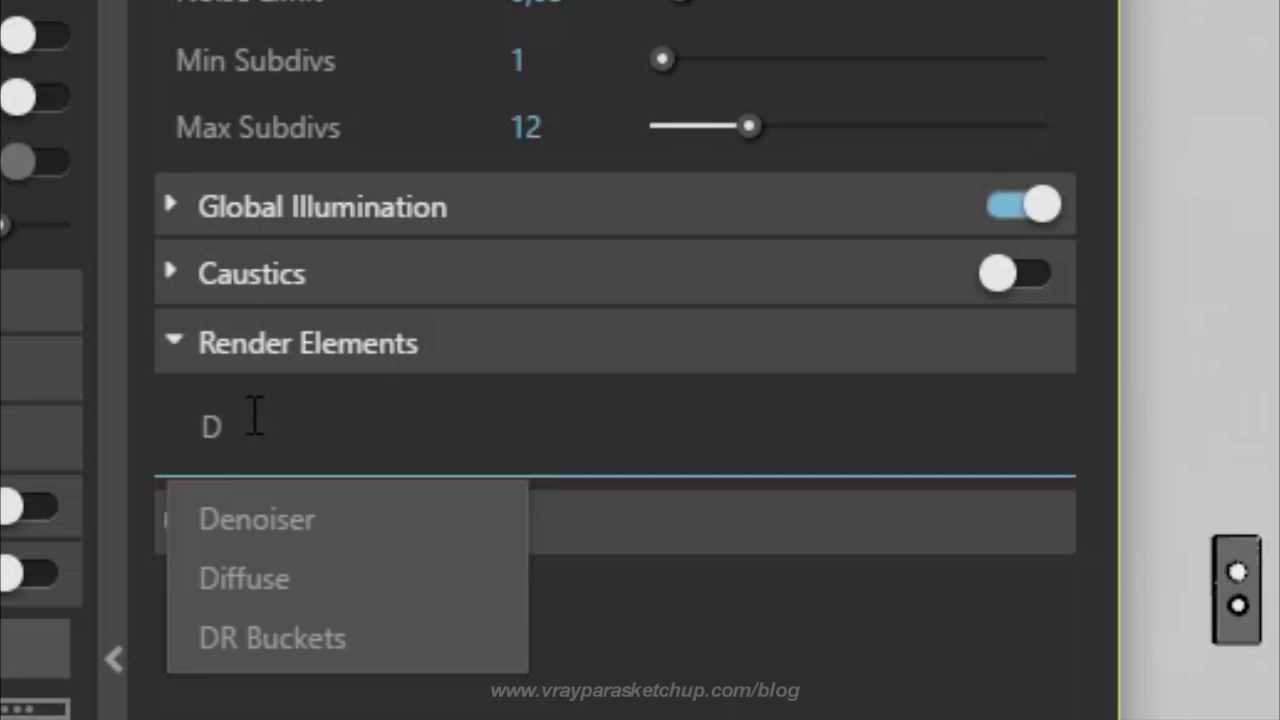
{"action": "type", "text": "E"}
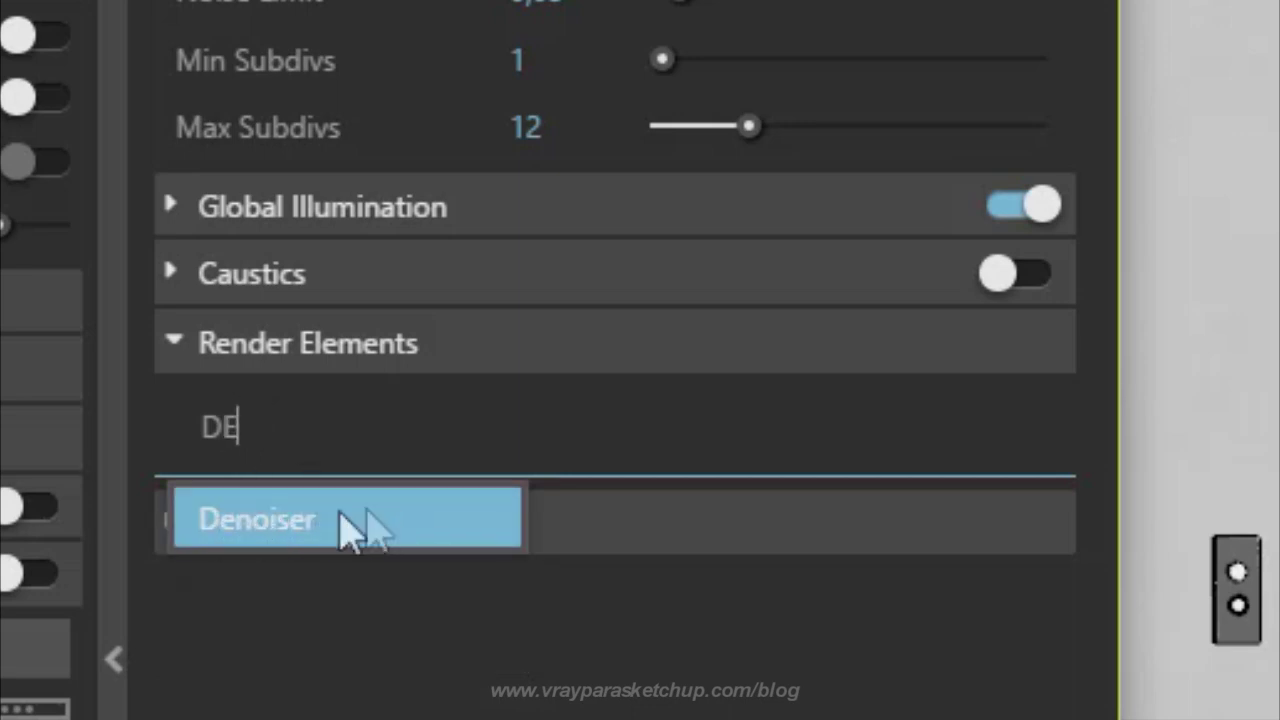
{"action": "left_click", "coordinate": [285, 520]}
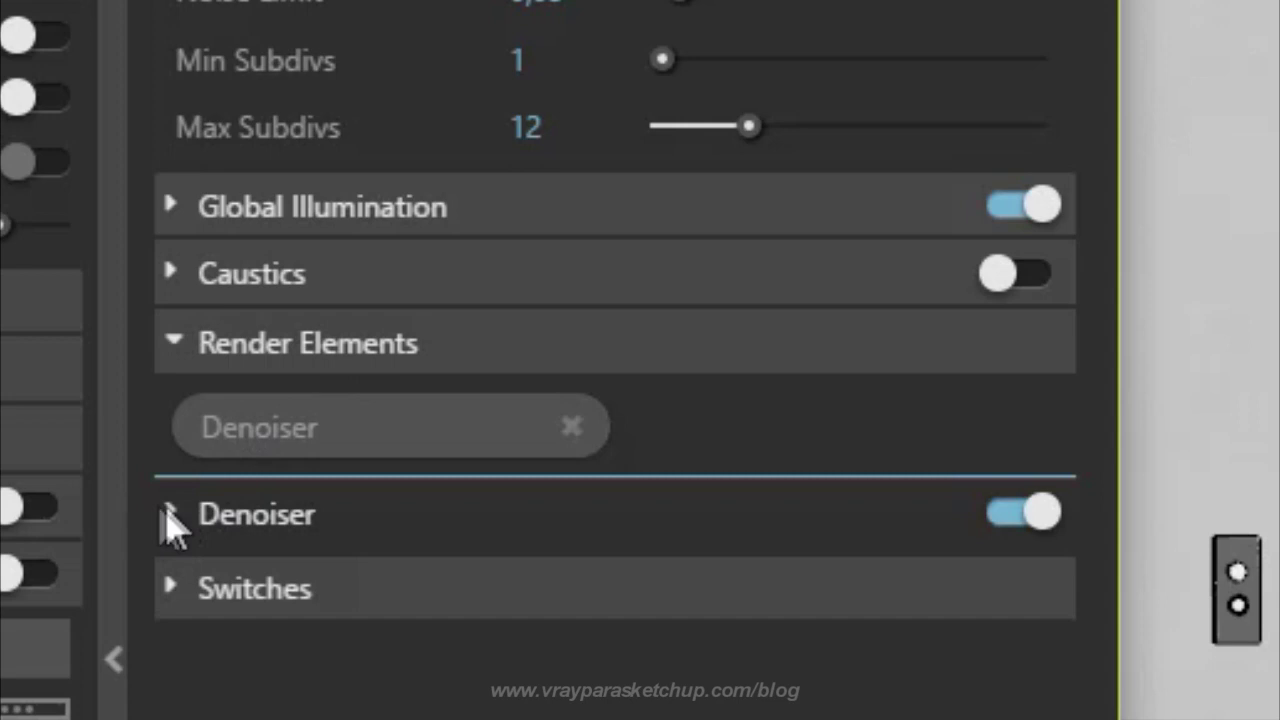
{"action": "left_click", "coordinate": [1036, 515]}
{"action": "left_click", "coordinate": [1010, 512]}
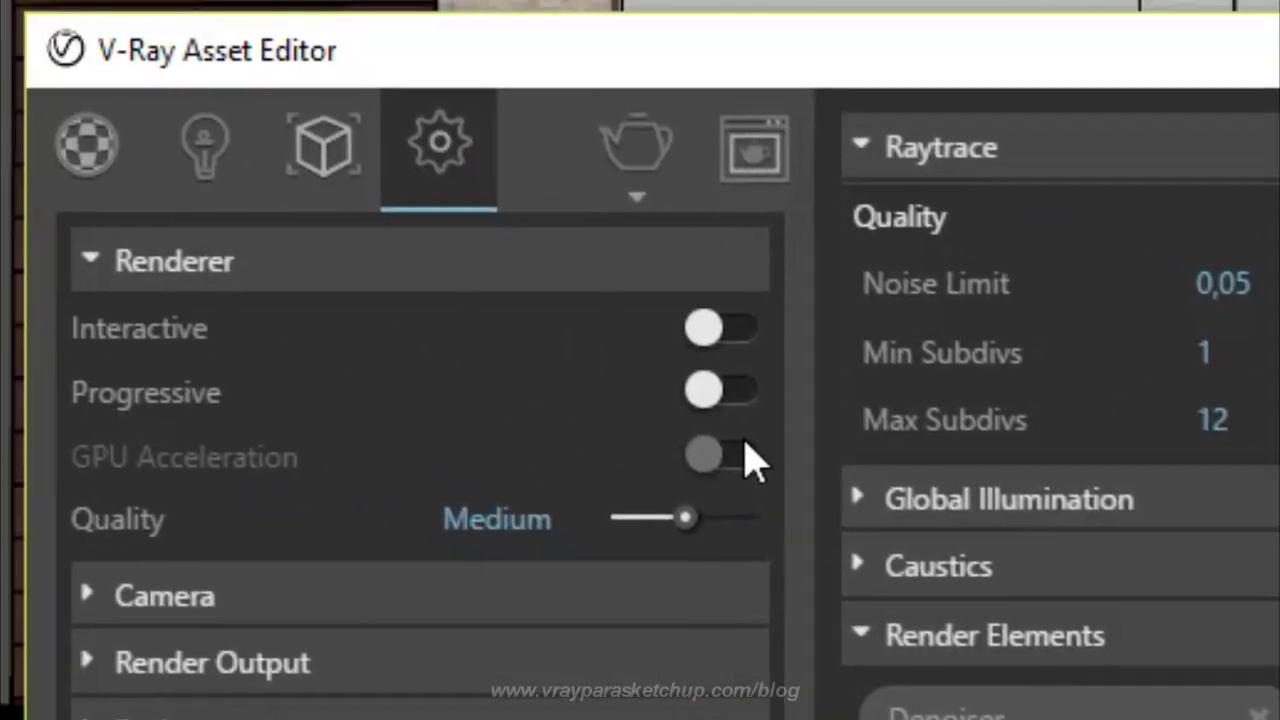
- Render the scene and enlarge the V-Ray frame buffer window
{"action": "left_click", "coordinate": [643, 170]}
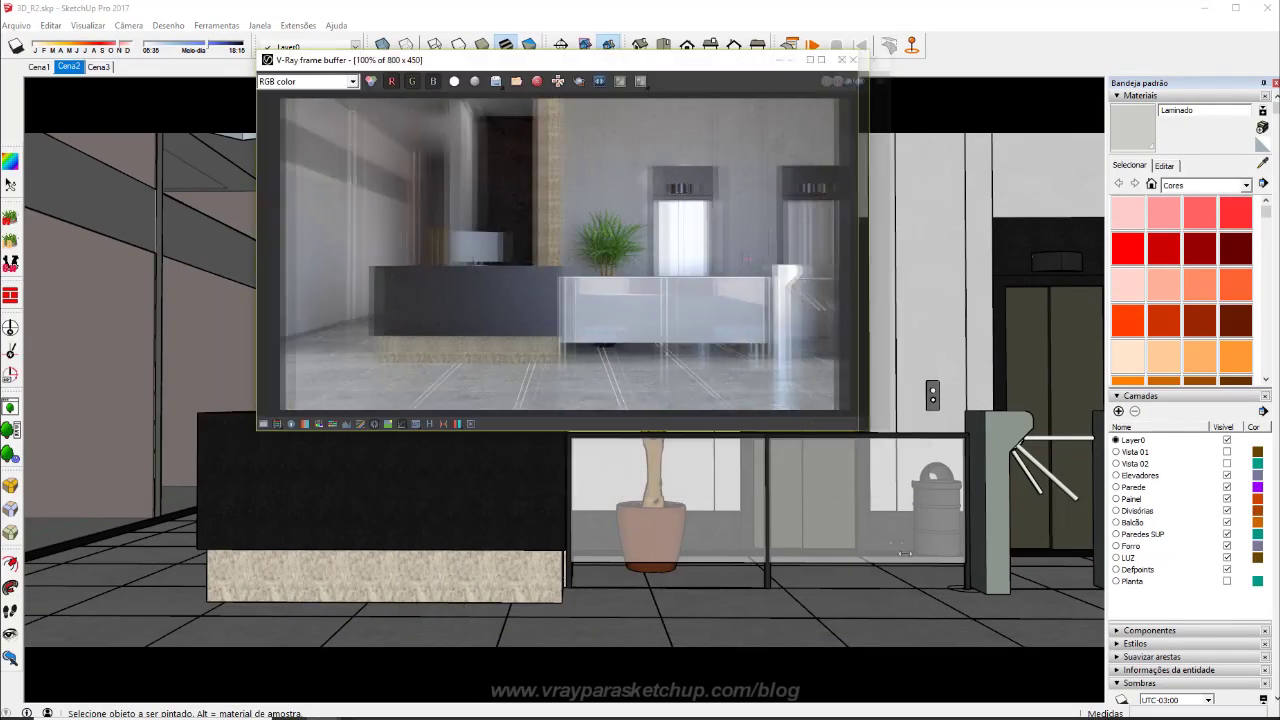
{"action": "scroll", "coordinate": [866, 557], "scroll_direction": "up", "scroll_amount": 1}
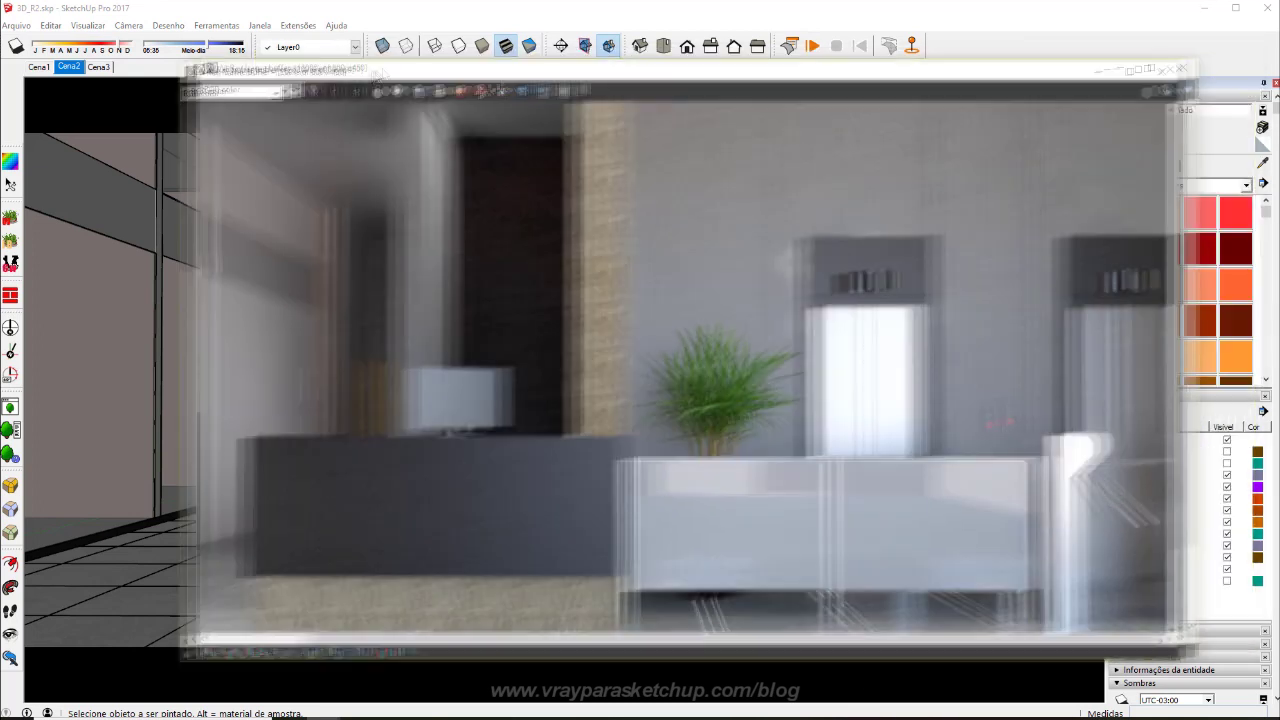
{"action": "left_click_drag", "start_coordinate": [258, 300], "coordinate": [44, 254]}
{"action": "left_click_drag", "start_coordinate": [380, 645], "coordinate": [380, 706]}
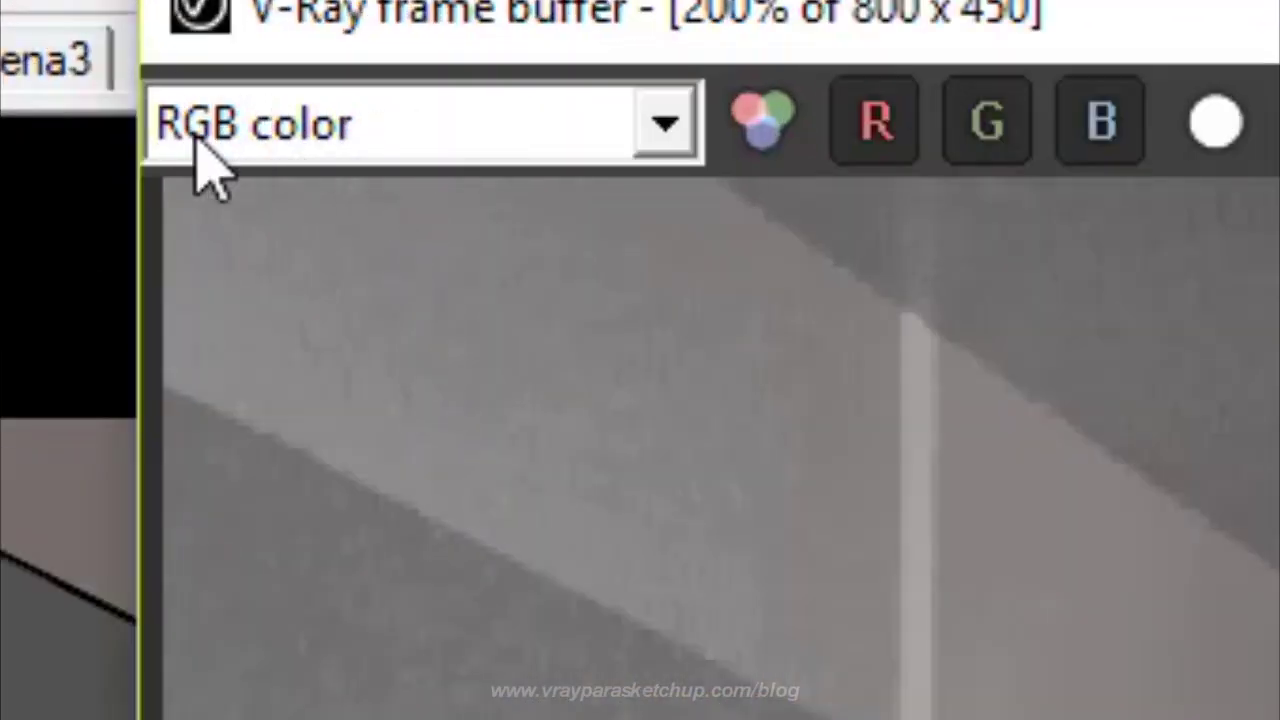
- Compare the Denoiser and RGB color channels up close on the reception desk and monitor
{"action": "left_click", "coordinate": [228, 142]}
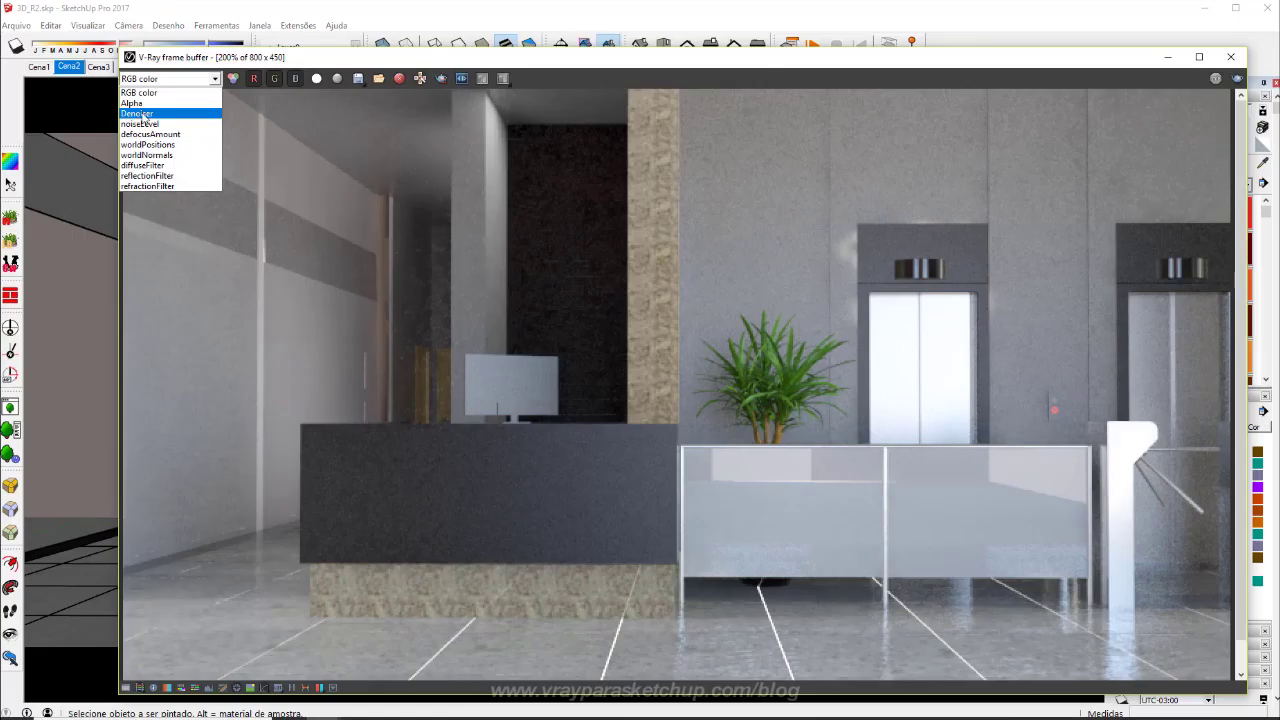
{"action": "left_click", "coordinate": [143, 115]}
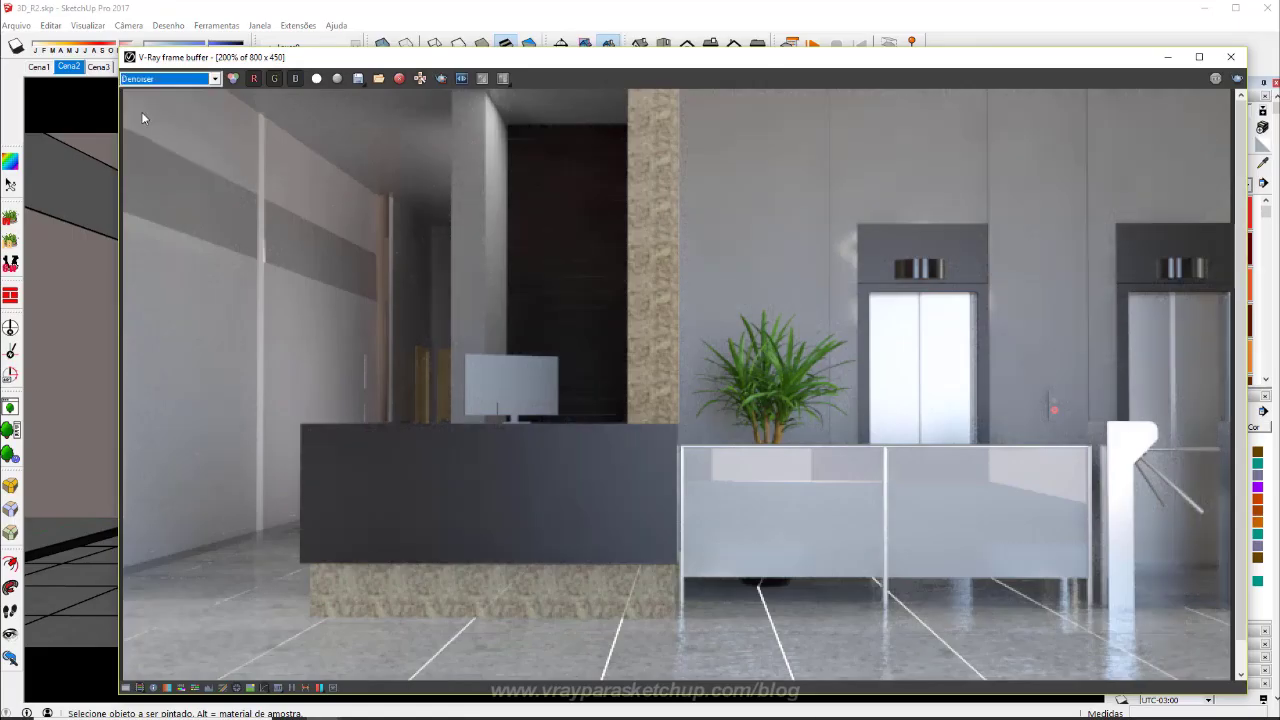
{"action": "scroll", "coordinate": [262, 178], "scroll_direction": "up", "scroll_amount": 1}
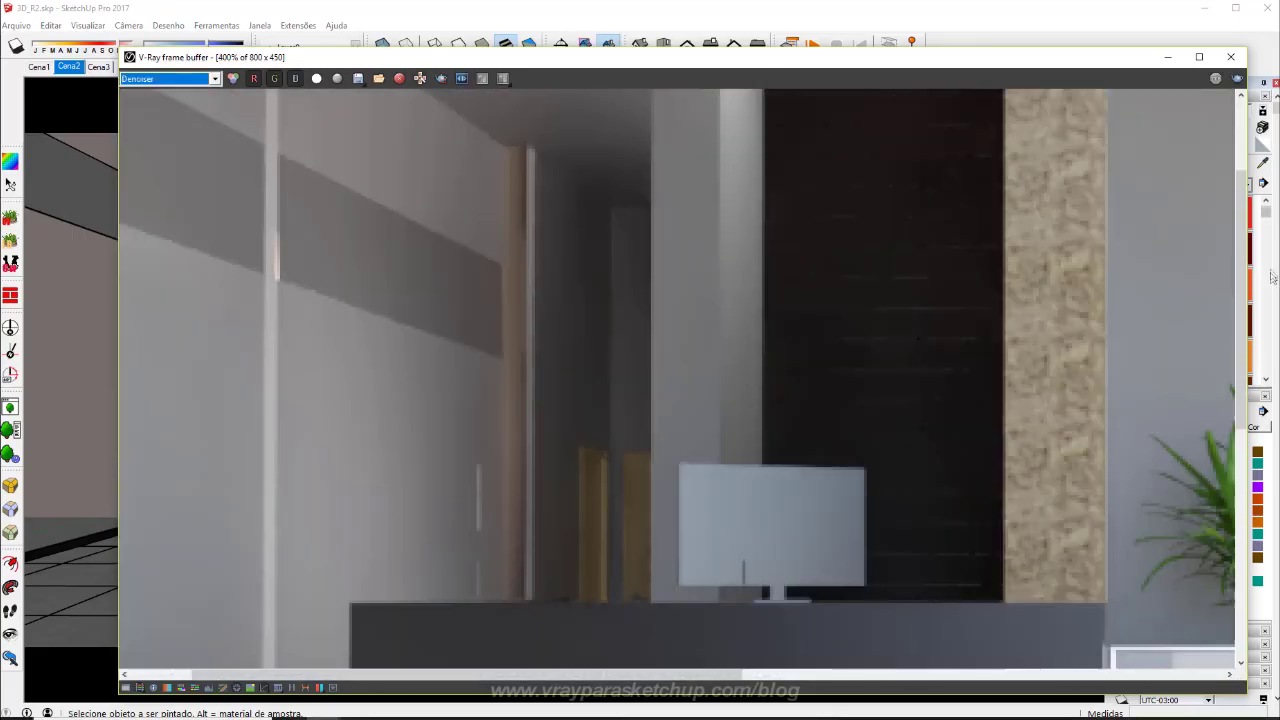
{"action": "left_click_drag", "start_coordinate": [1240, 324], "coordinate": [1216, 400]}
{"action": "left_click", "coordinate": [170, 78]}
{"action": "left_click", "coordinate": [145, 91]}
{"action": "left_click", "coordinate": [170, 78]}
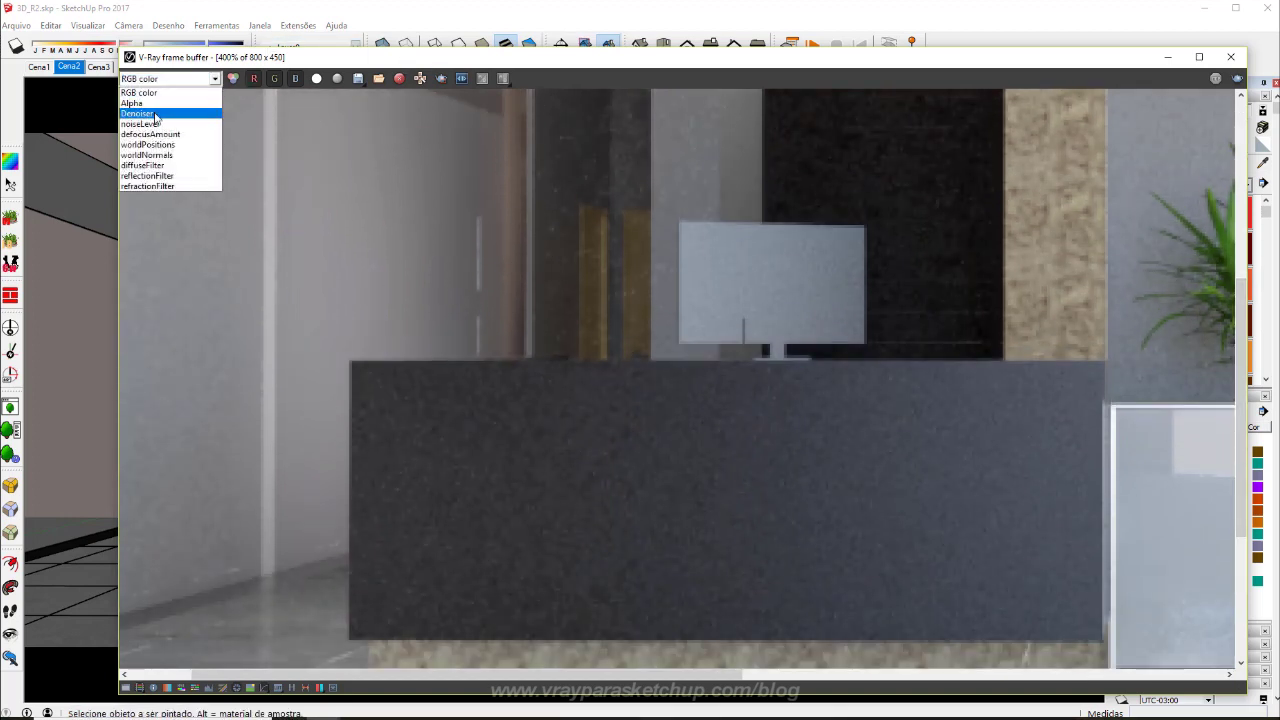
{"action": "left_click", "coordinate": [143, 115]}
{"action": "left_click", "coordinate": [170, 78]}
{"action": "left_click", "coordinate": [145, 90]}
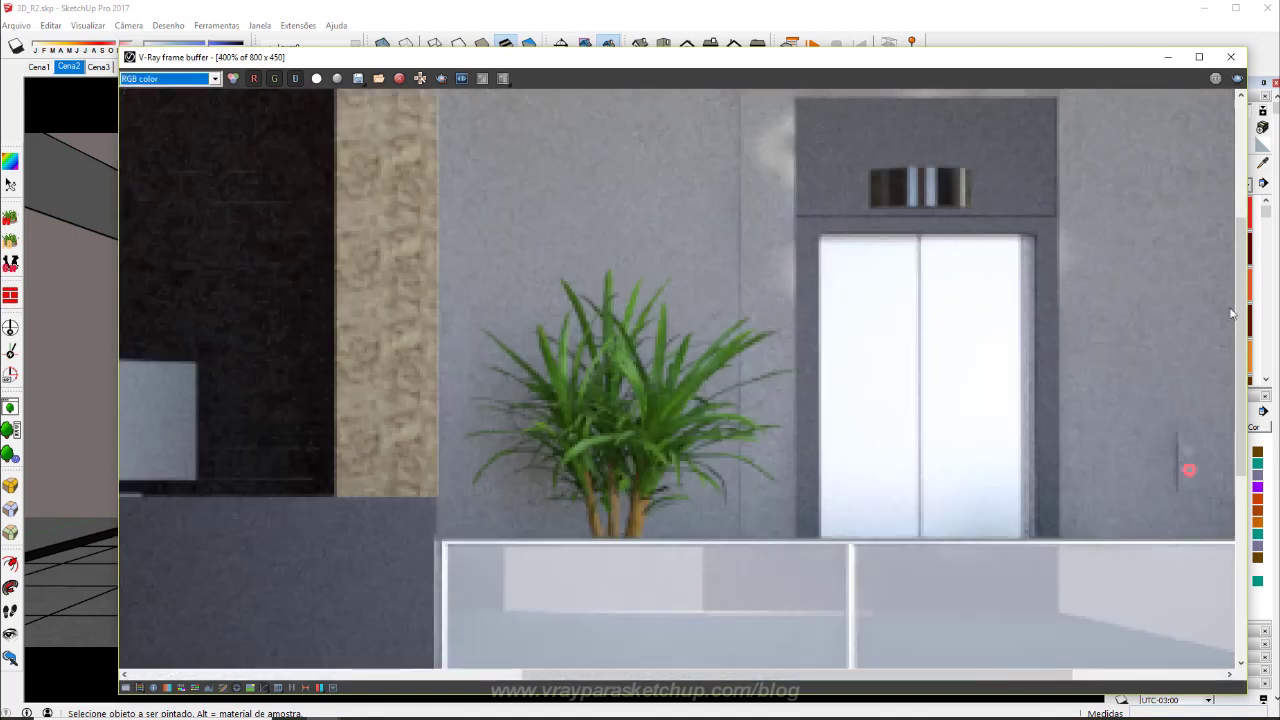
- Compare the channels across the upper wall, ending on Denoiser at 200%
{"action": "left_click_drag", "start_coordinate": [1241, 318], "coordinate": [1241, 202]}
{"action": "left_click", "coordinate": [170, 78]}
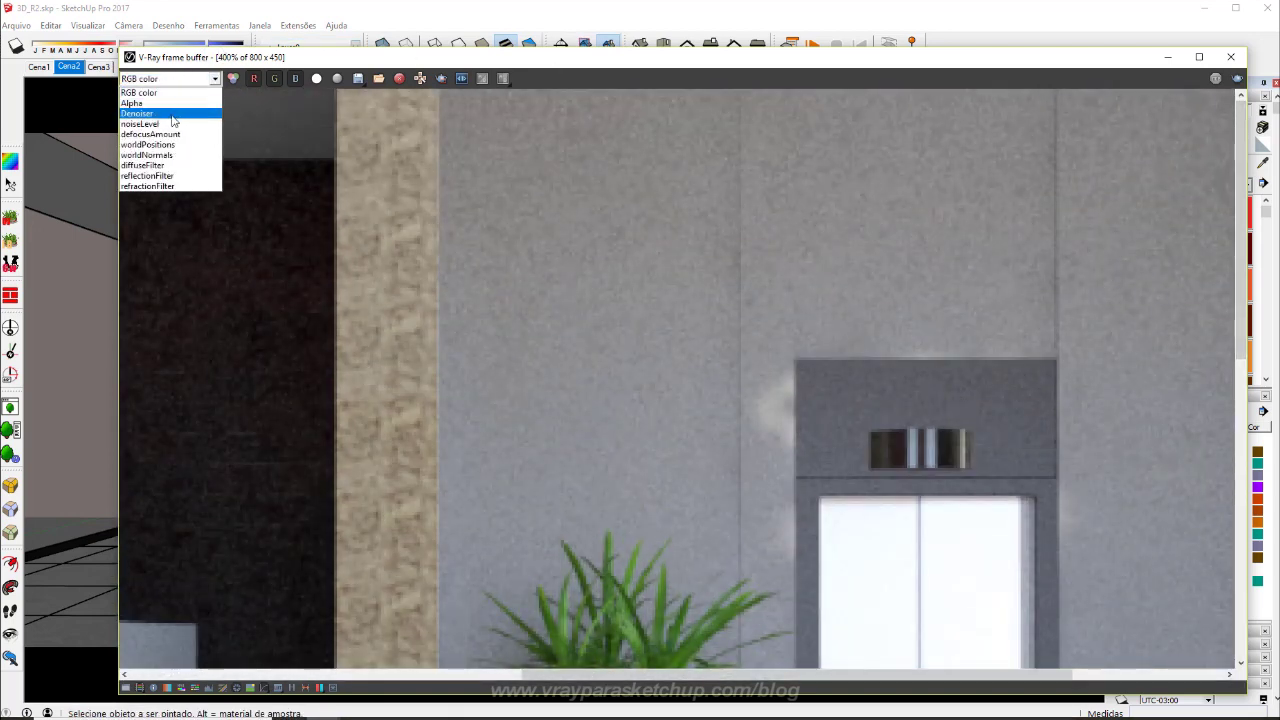
{"action": "left_click", "coordinate": [145, 113]}
{"action": "left_click_drag", "start_coordinate": [1240, 326], "coordinate": [1108, 593]}
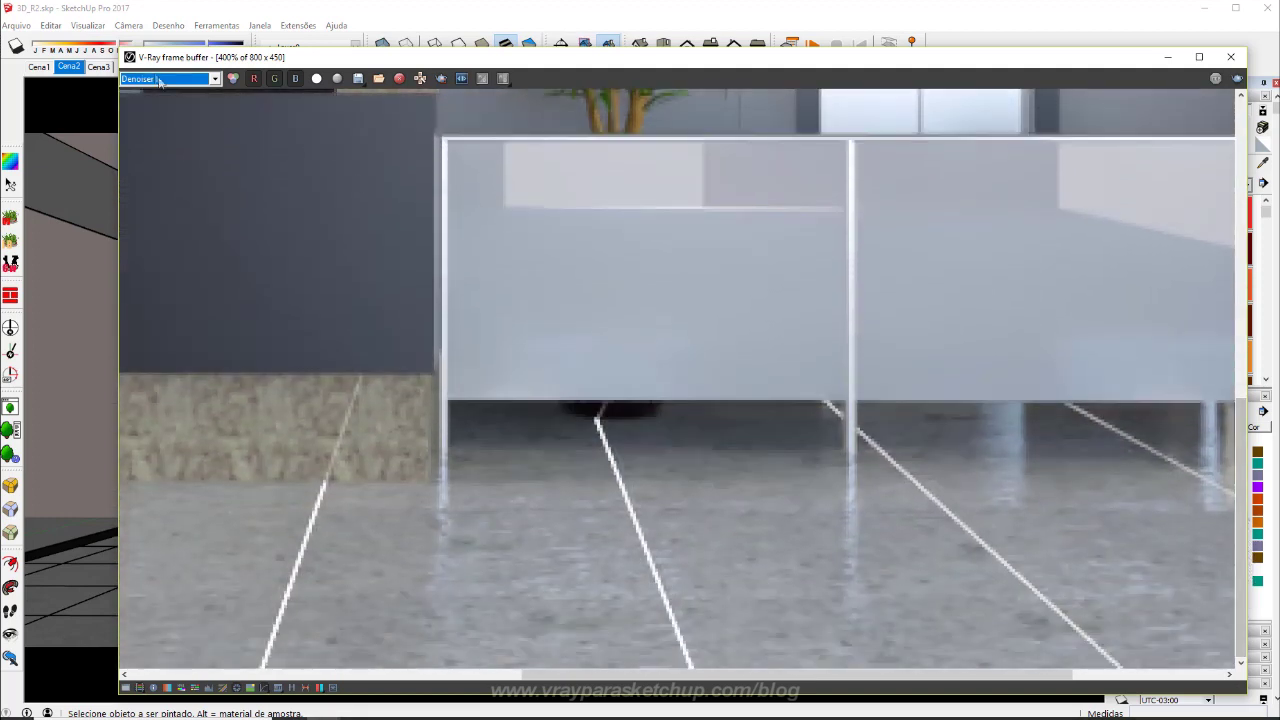
{"action": "left_click", "coordinate": [160, 80]}
{"action": "left_click", "coordinate": [160, 96]}
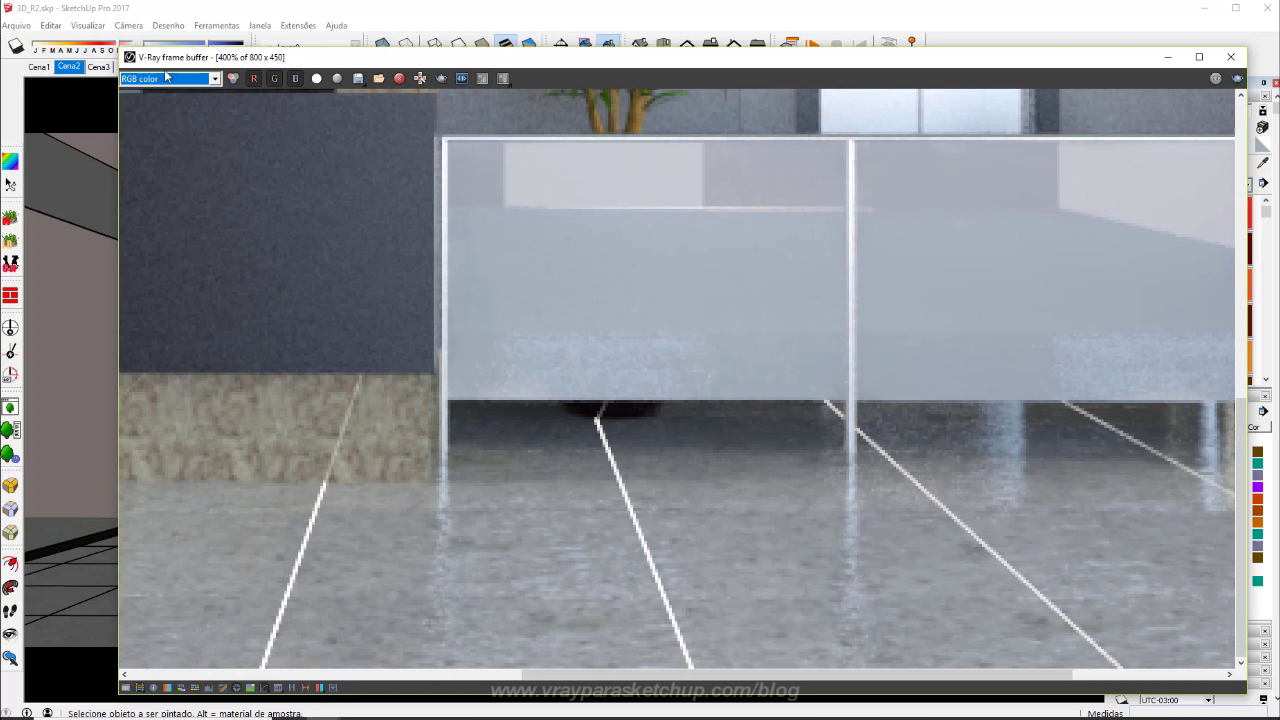
{"action": "left_click", "coordinate": [166, 77]}
{"action": "left_click", "coordinate": [150, 113]}
{"action": "scroll", "coordinate": [554, 357], "scroll_direction": "down", "scroll_amount": 1}
{"action": "scroll", "coordinate": [555, 362], "scroll_direction": "down", "scroll_amount": 1}
{"action": "scroll", "coordinate": [549, 358], "scroll_direction": "up", "scroll_amount": 1}
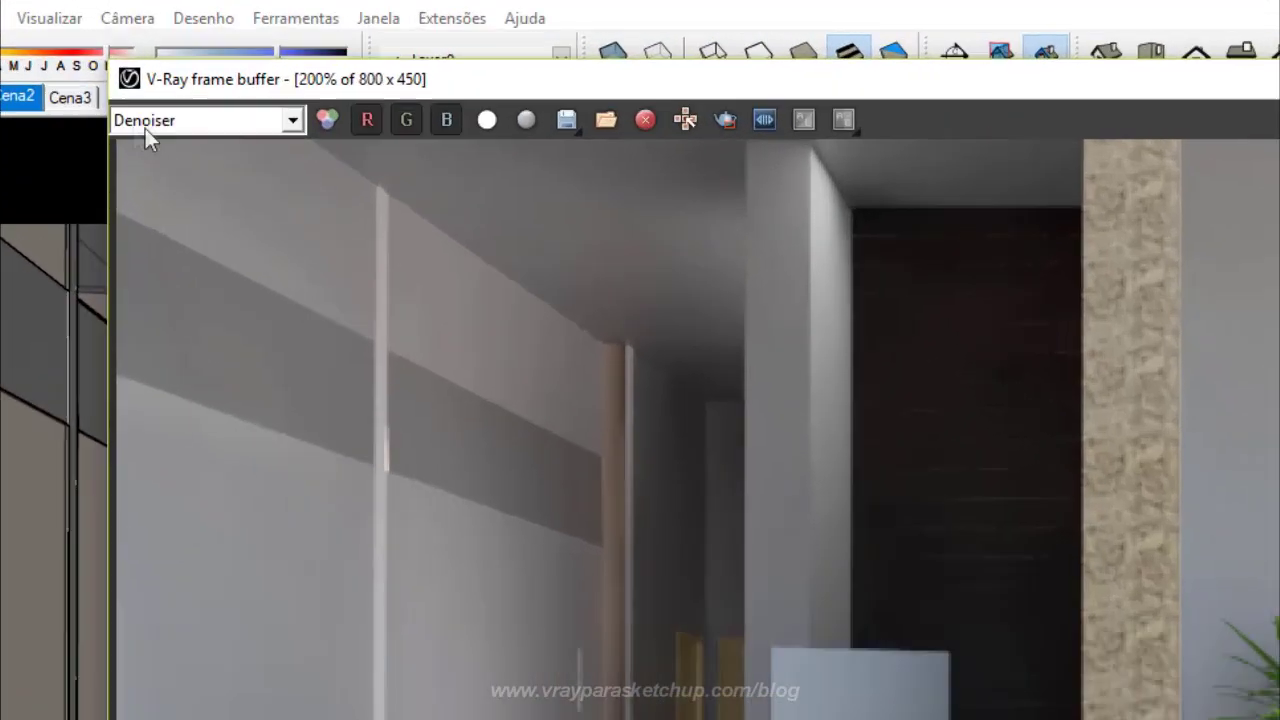
- Check RGB color then Denoiser, minimize the frame buffer, and orbit toward the reception counter
{"action": "left_click", "coordinate": [145, 128]}
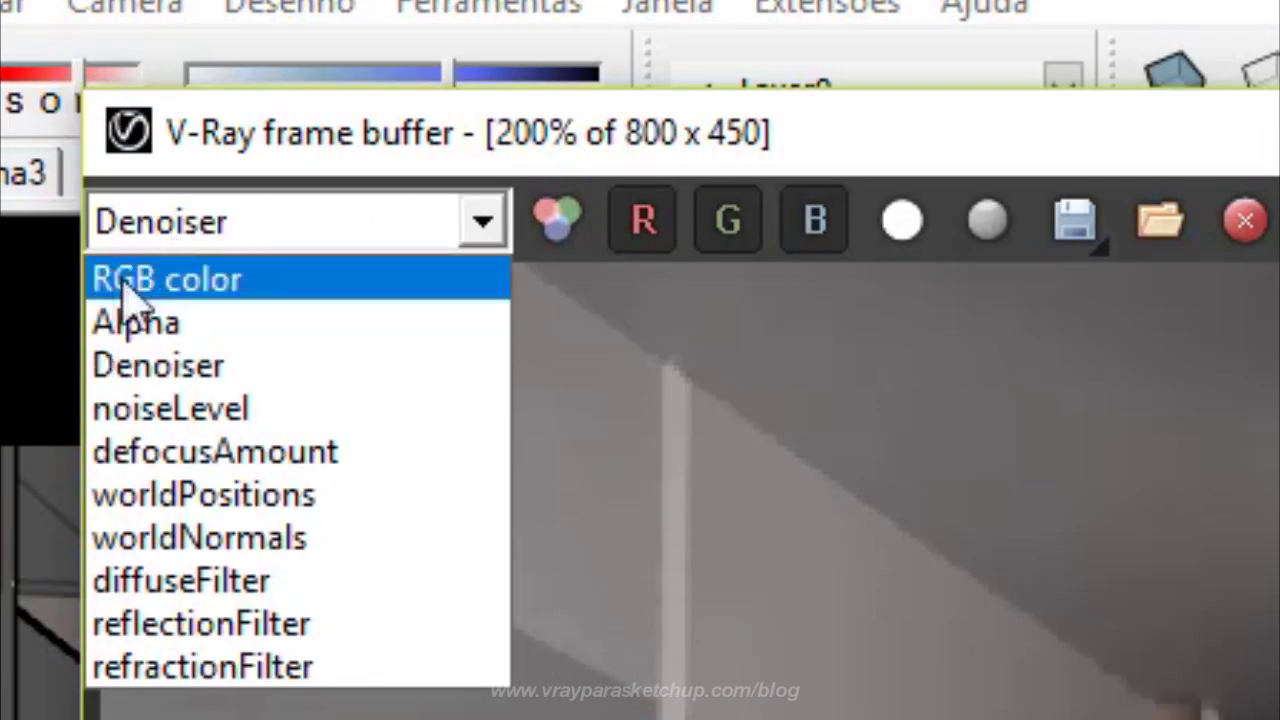
{"action": "left_click", "coordinate": [170, 285]}
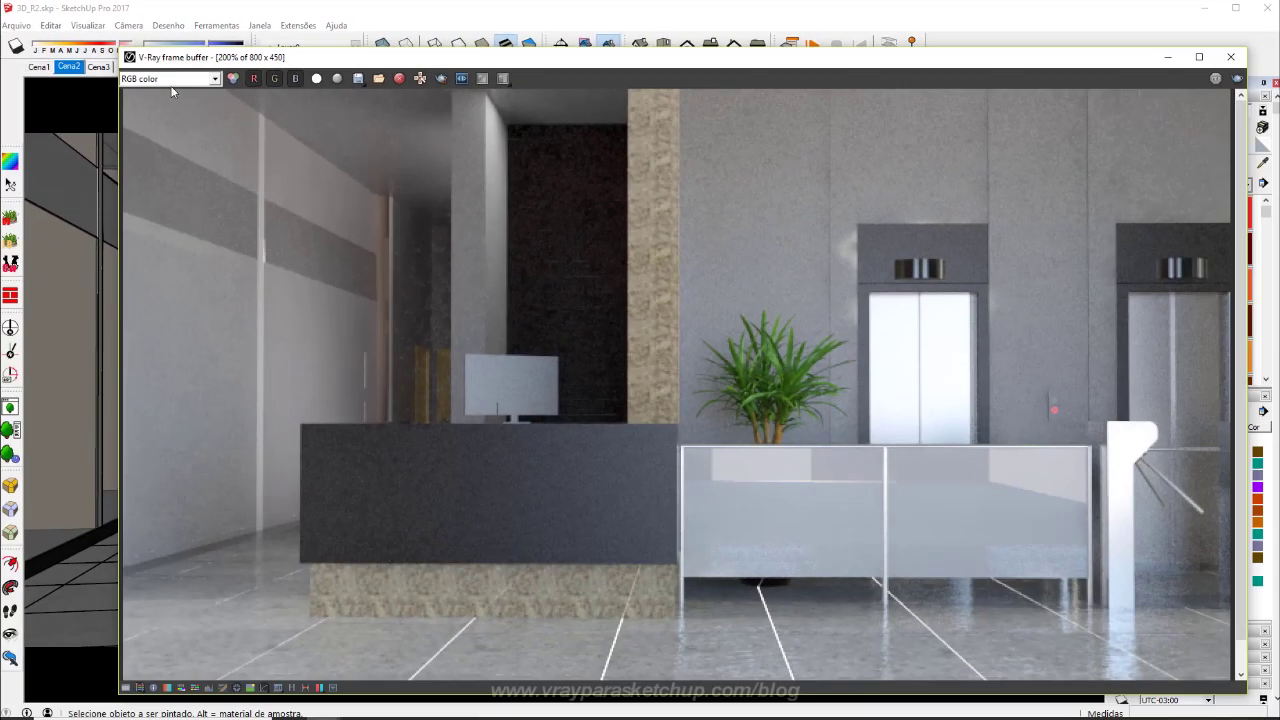
{"action": "left_click", "coordinate": [170, 80]}
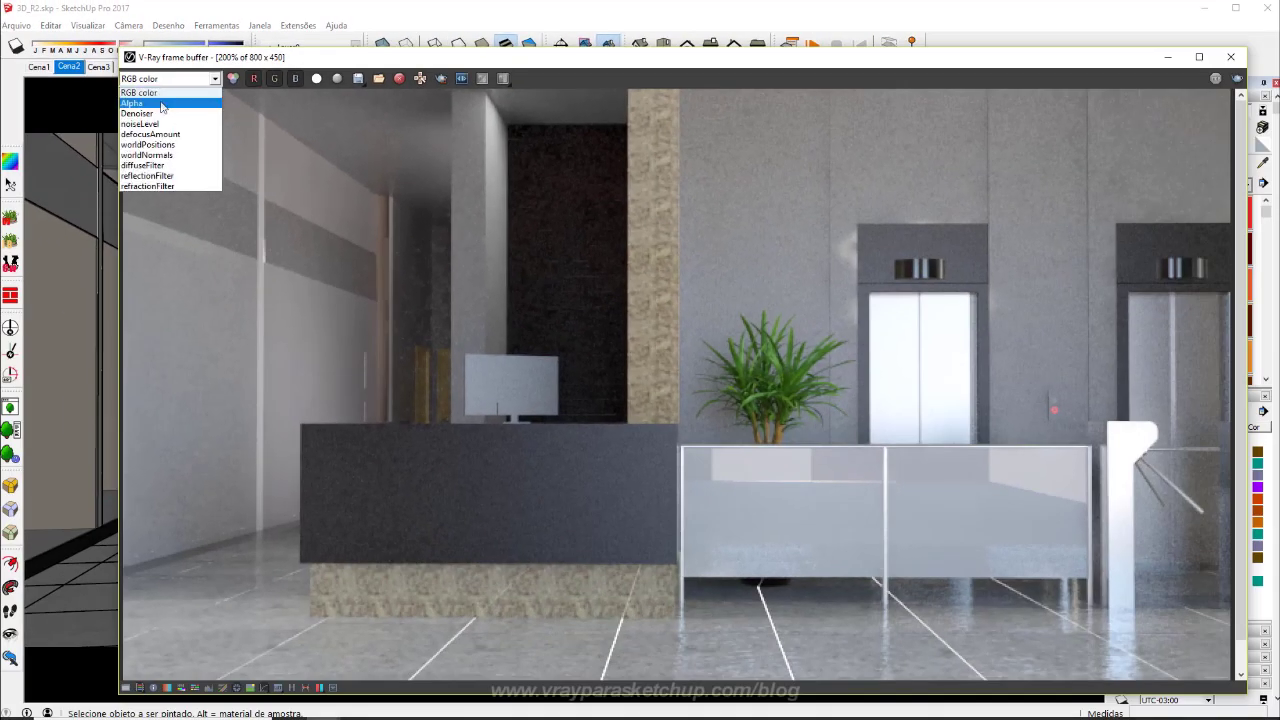
{"action": "left_click", "coordinate": [137, 113]}
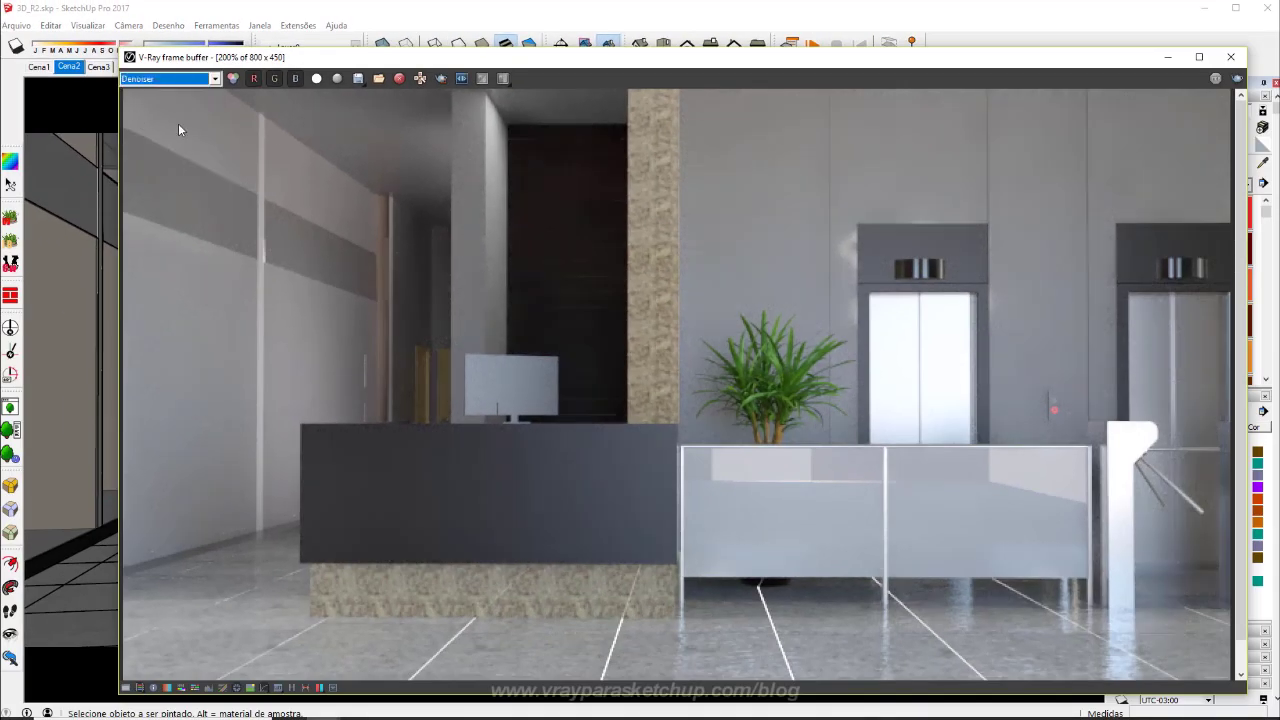
{"action": "left_click", "coordinate": [1166, 57]}
{"action": "mouse_move", "coordinate": [560, 380]}
{"action": "middle_mouse_down"}
{"action": "mouse_move", "coordinate": [680, 386]}
{"action": "mouse_move", "coordinate": [740, 362]}
{"action": "middle_mouse_up"}
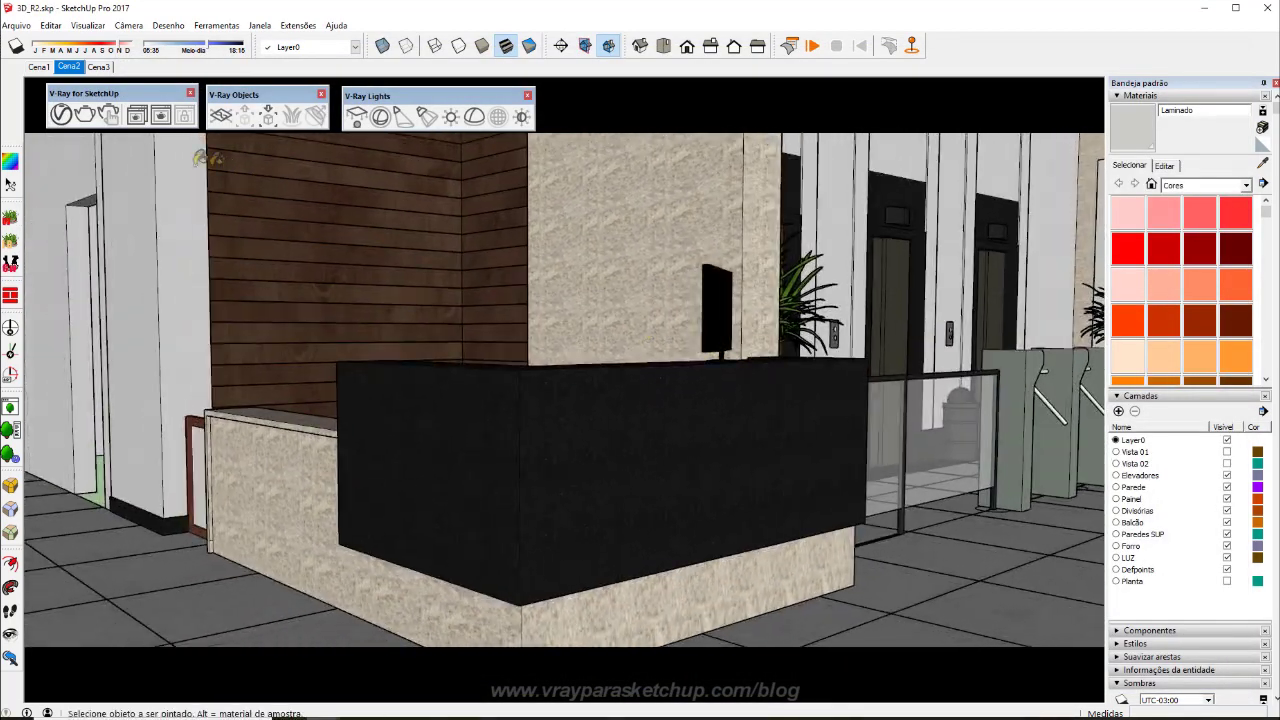
- Render the reception counter view and show its noisy RGB color image
{"action": "left_click", "coordinate": [86, 116]}
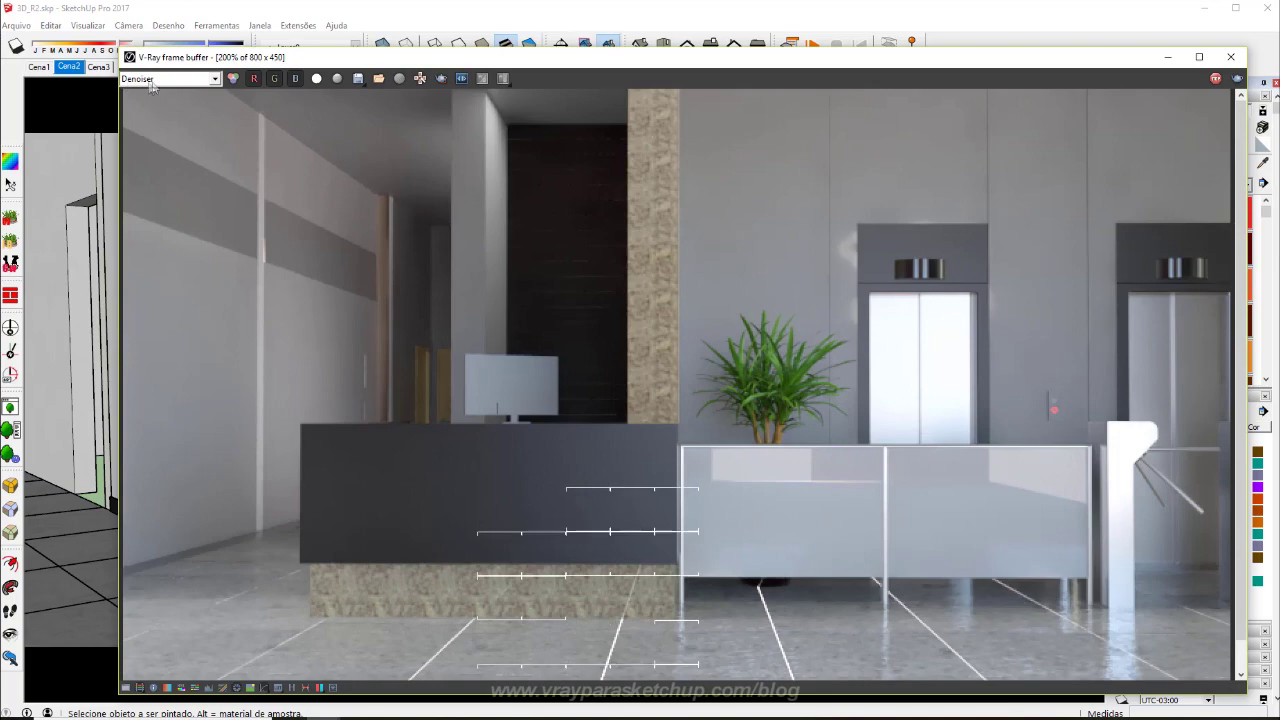
{"action": "left_click", "coordinate": [603, 209]}
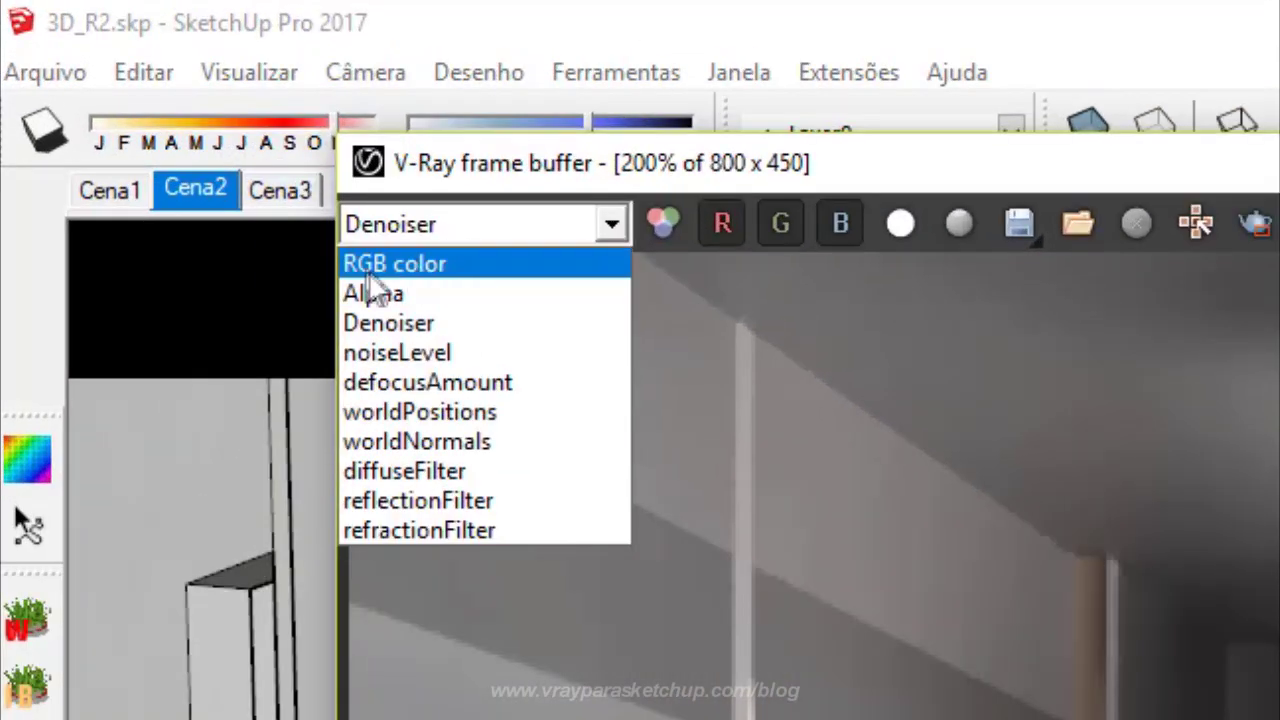
{"action": "left_click", "coordinate": [407, 268]}
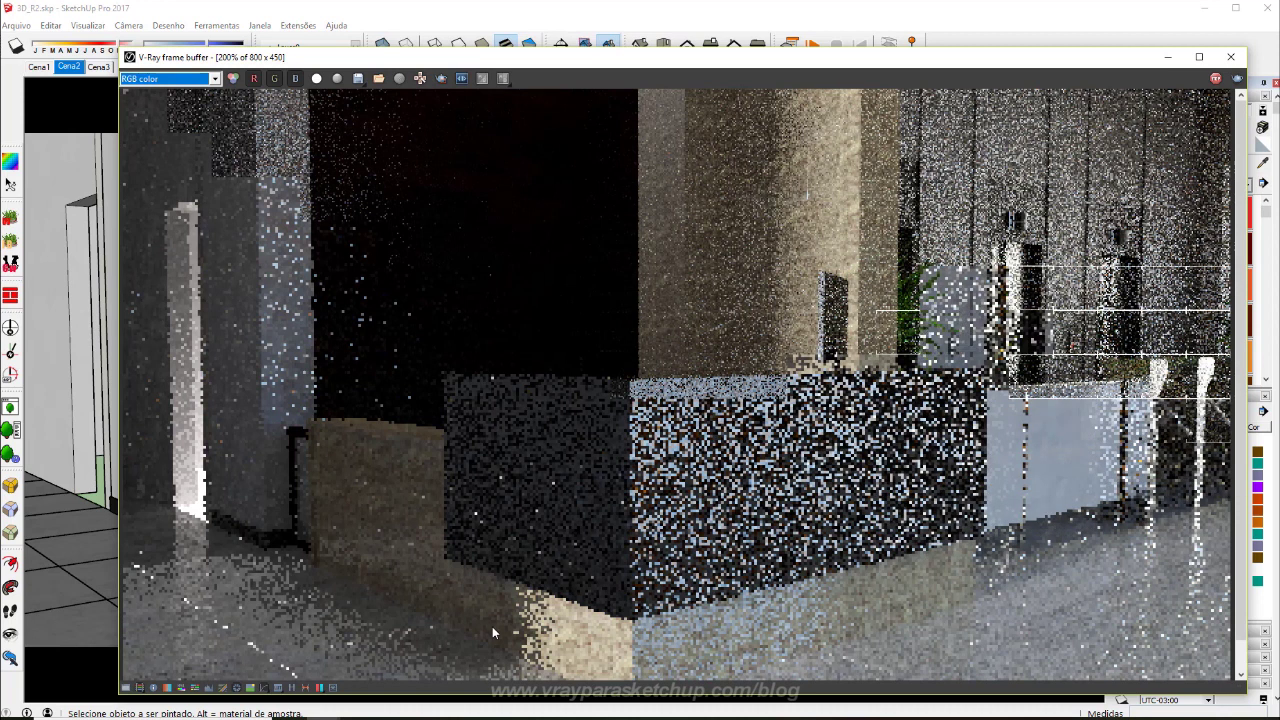
- Compare the Denoiser channel against RGB color, ending on the noisy RGB image
{"action": "left_click", "coordinate": [165, 78]}
{"action": "left_click", "coordinate": [148, 116]}
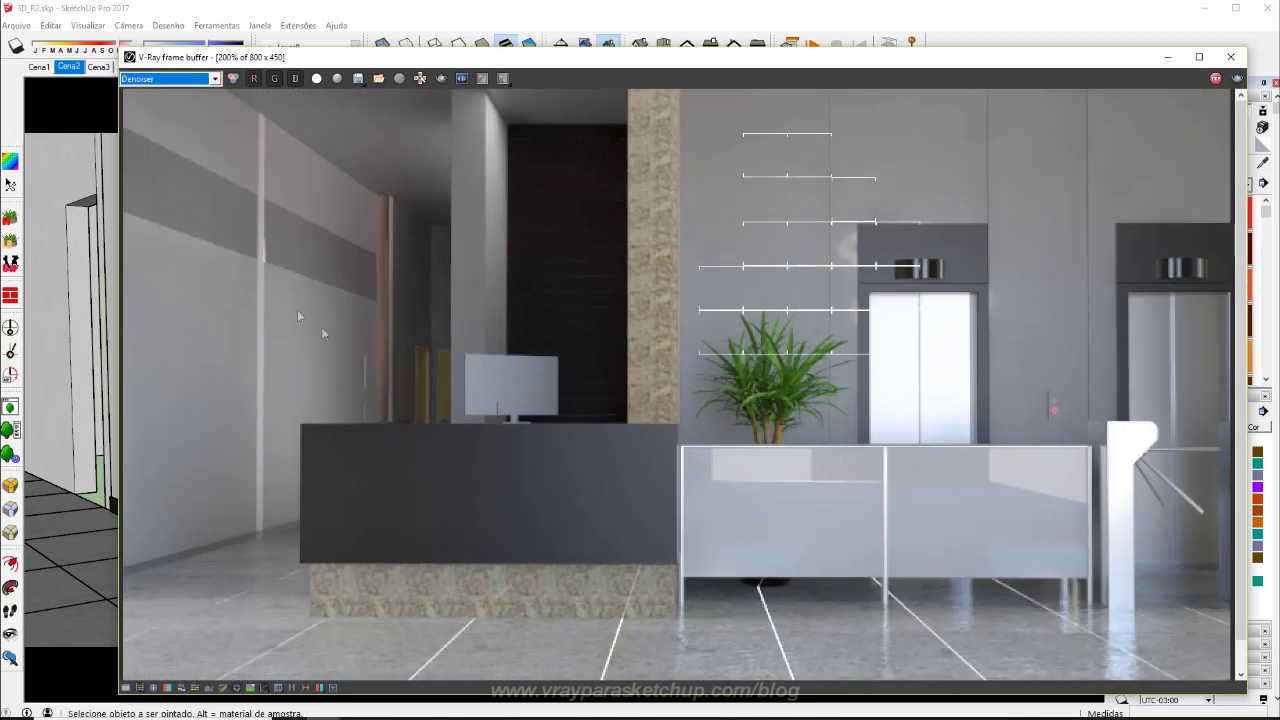
{"action": "left_click", "coordinate": [166, 80]}
{"action": "left_click", "coordinate": [150, 91]}
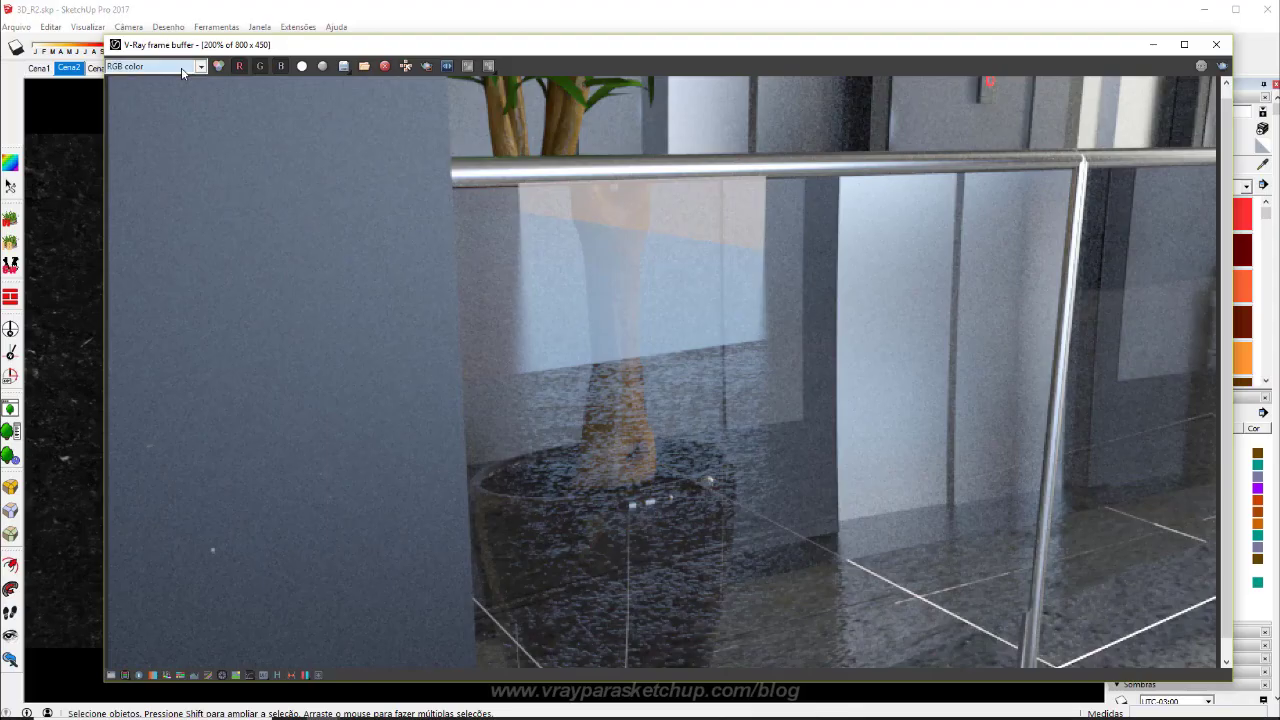
- Show the Denoiser channel of the glass railing and planter close-up
{"action": "left_click", "coordinate": [200, 66]}
{"action": "left_click", "coordinate": [143, 106]}
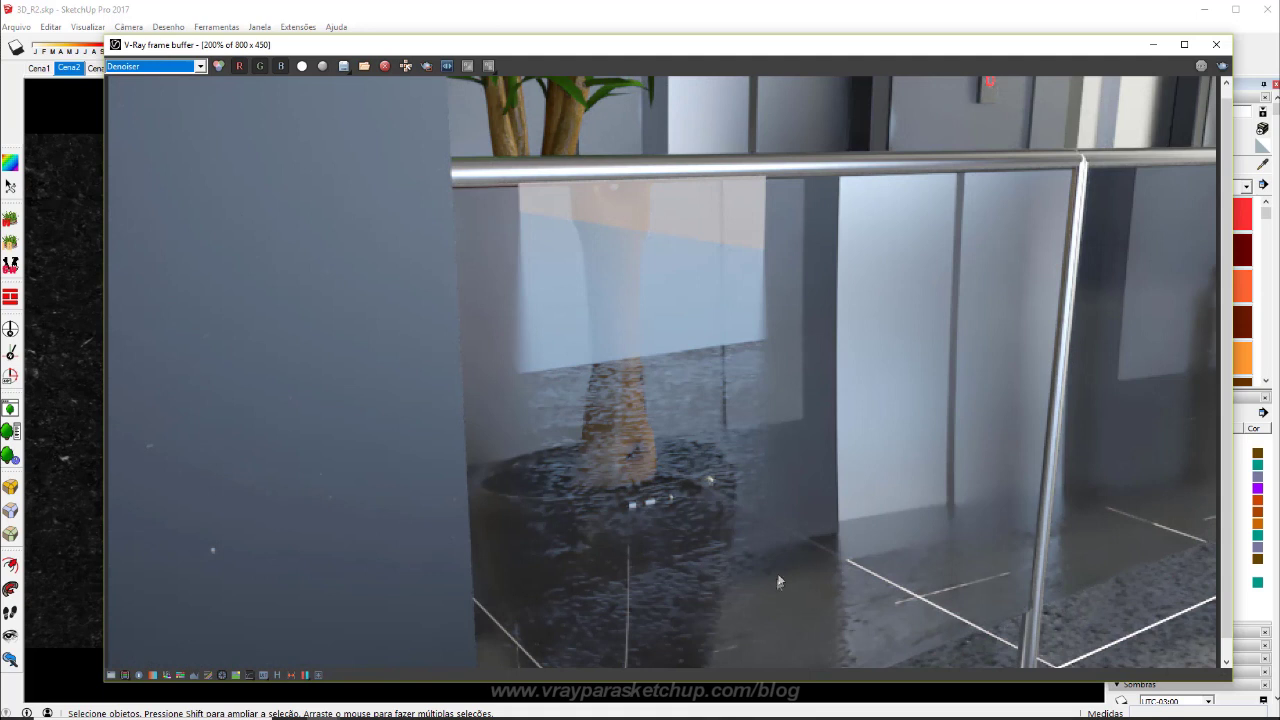
- At 100% zoom, compare RGB color and Denoiser on the railing close-up
{"action": "scroll", "coordinate": [779, 580], "scroll_direction": "down", "scroll_amount": 2}
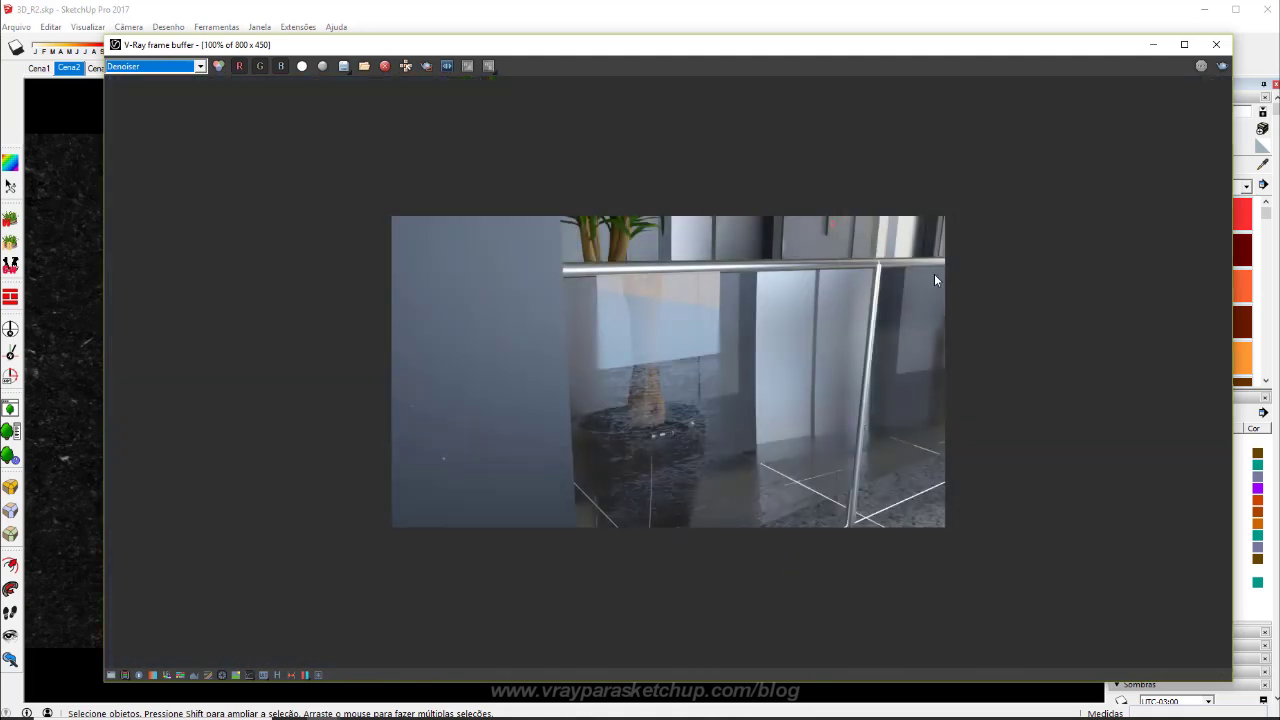
{"action": "left_click", "coordinate": [153, 67]}
{"action": "left_click", "coordinate": [140, 79]}
{"action": "left_click", "coordinate": [151, 68]}
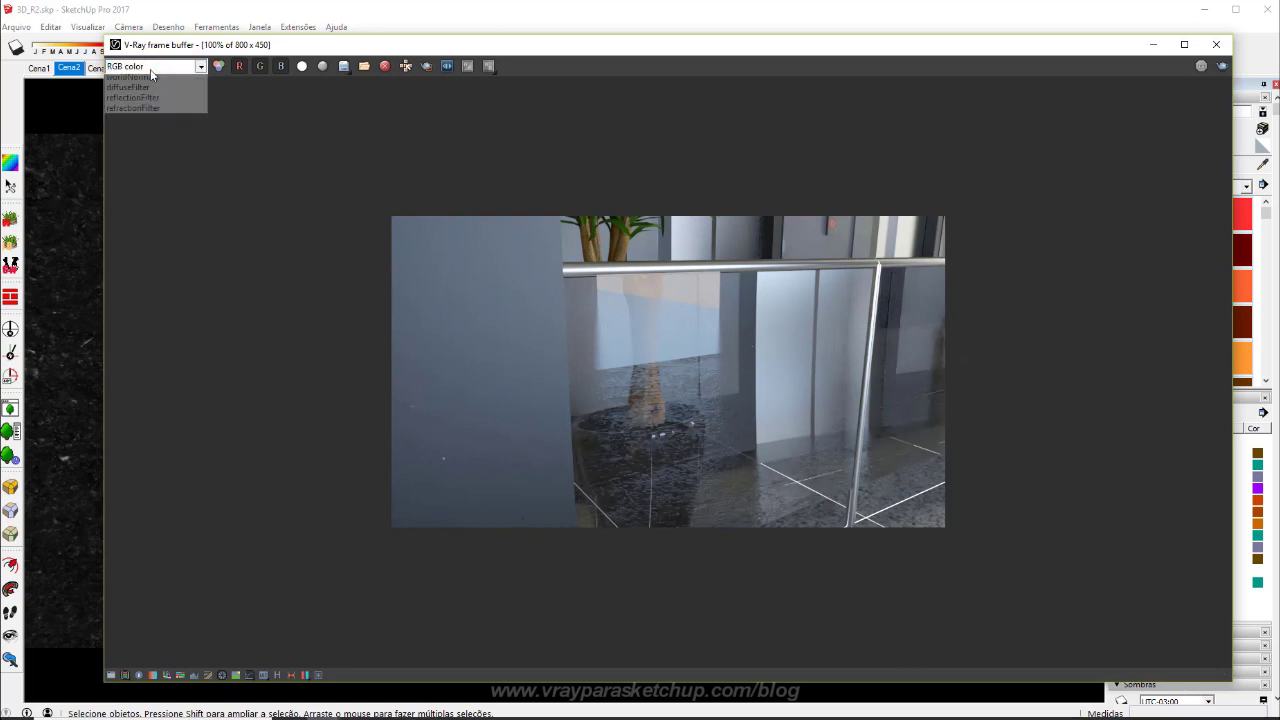
{"action": "left_click", "coordinate": [150, 93]}
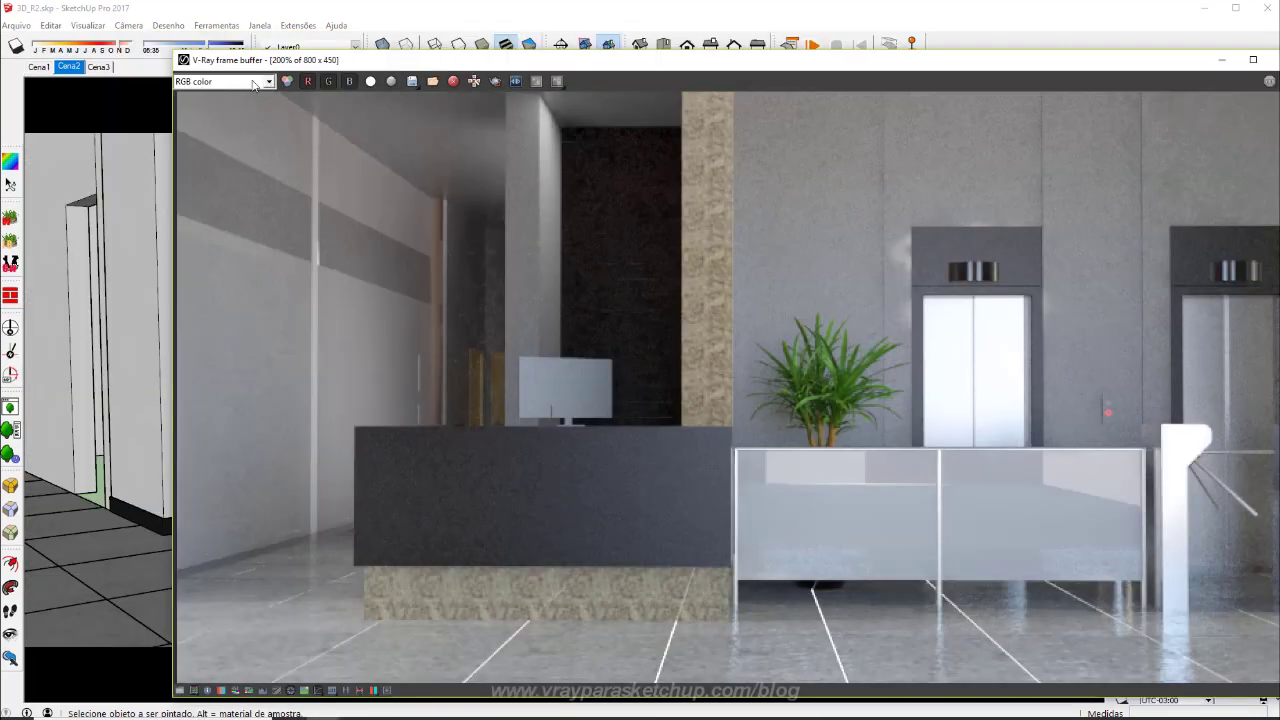
- Zoom to 800% on the lobby plant, comparing Denoiser with RGB color
{"action": "left_click", "coordinate": [255, 84]}
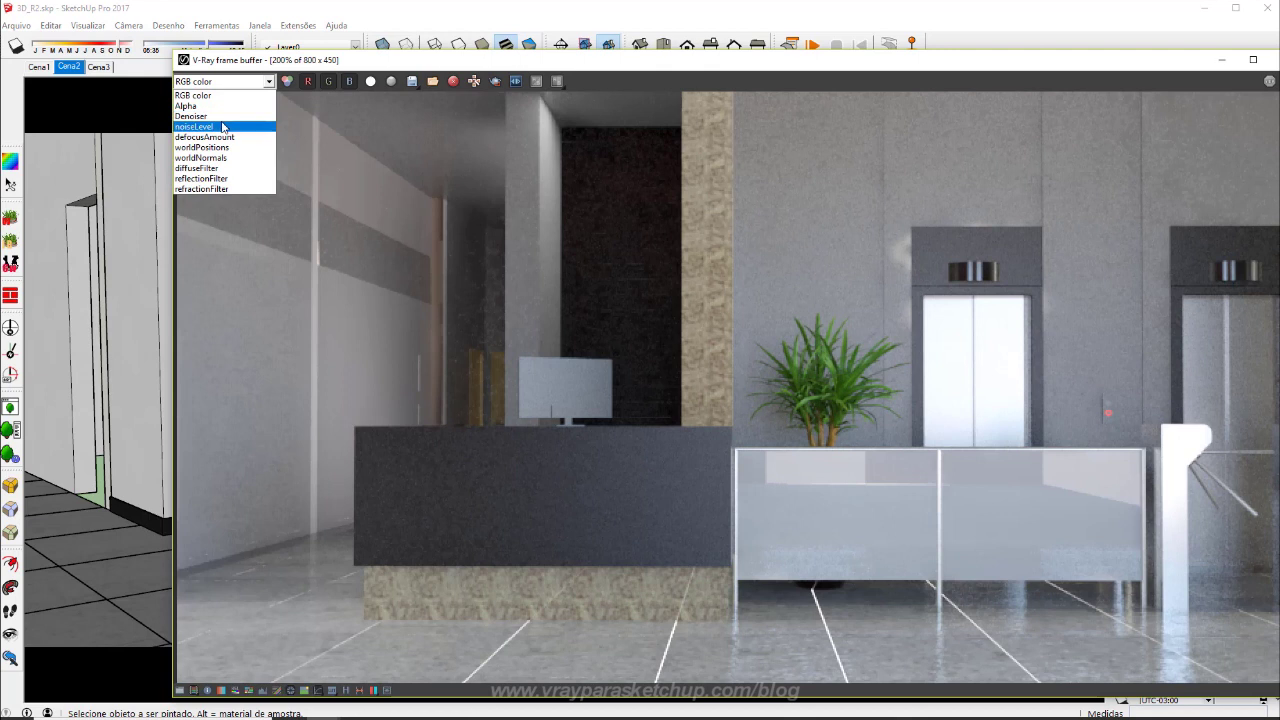
{"action": "left_click", "coordinate": [222, 124]}
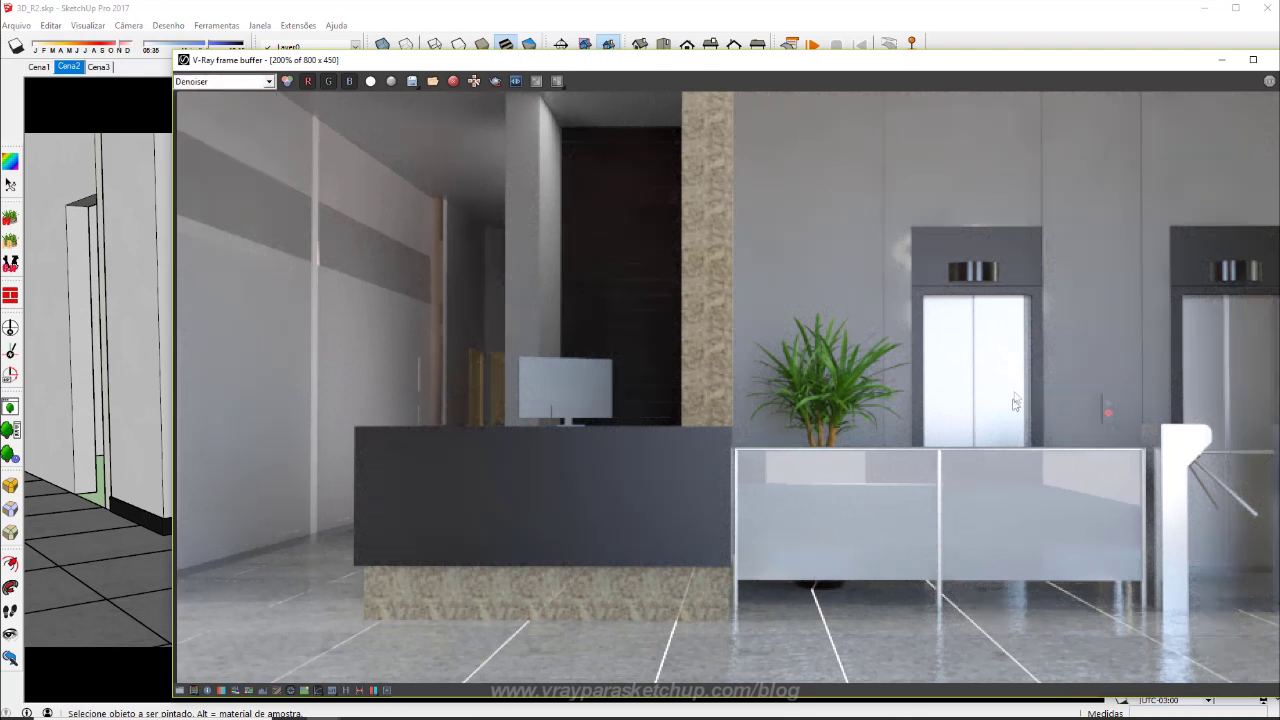
{"action": "scroll", "coordinate": [1000, 503], "scroll_direction": "up", "scroll_amount": 1}
{"action": "scroll", "coordinate": [971, 420], "scroll_direction": "up", "scroll_amount": 1}
{"action": "left_click", "coordinate": [230, 81]}
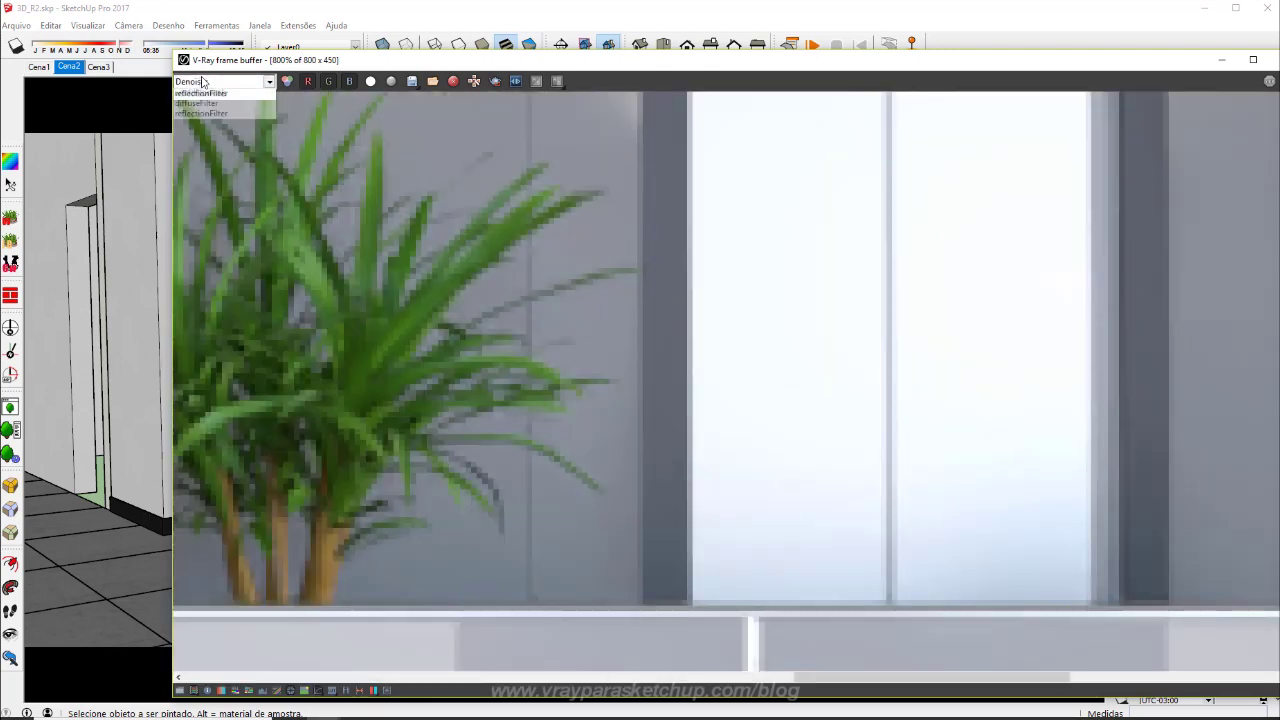
{"action": "left_click", "coordinate": [195, 95]}
{"action": "left_click", "coordinate": [225, 81]}
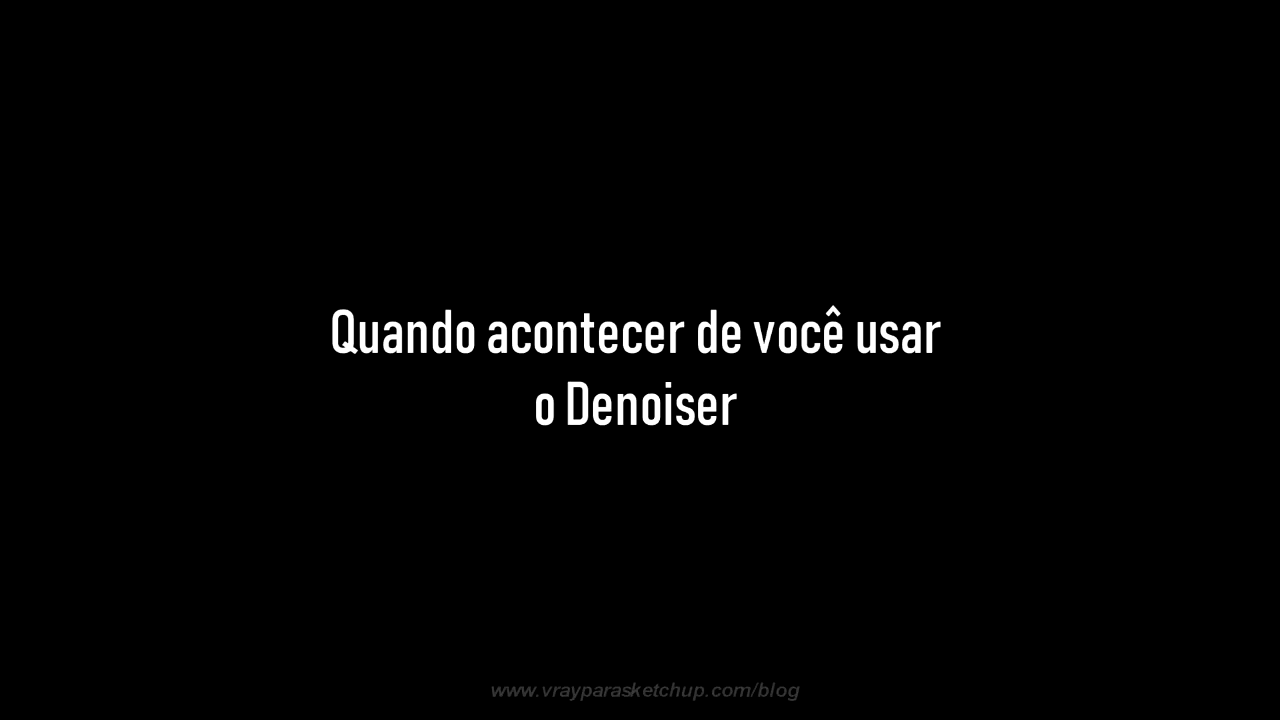